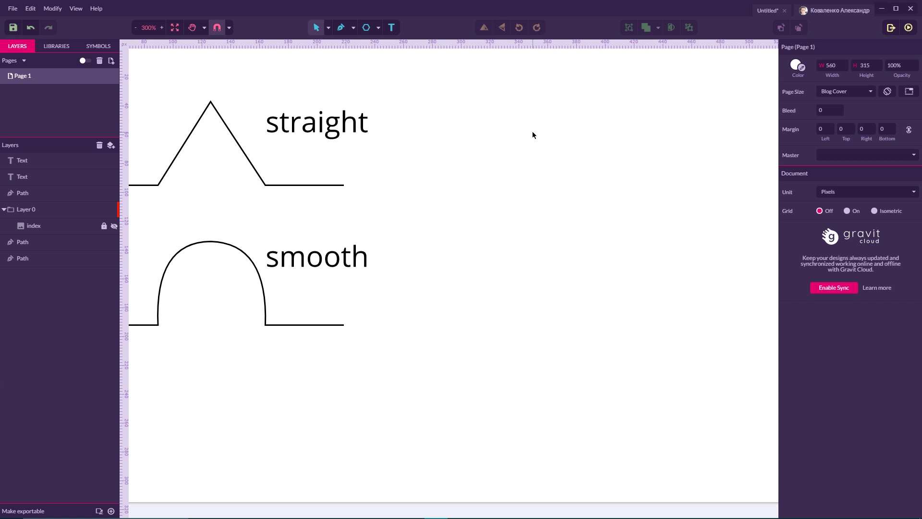
- Briefly reveal the hidden index image, hide it again and activate the Pointer tool
{"action": "left_click", "coordinate": [116, 226]}
{"action": "left_click", "coordinate": [115, 226]}
{"action": "left_click", "coordinate": [328, 28]}
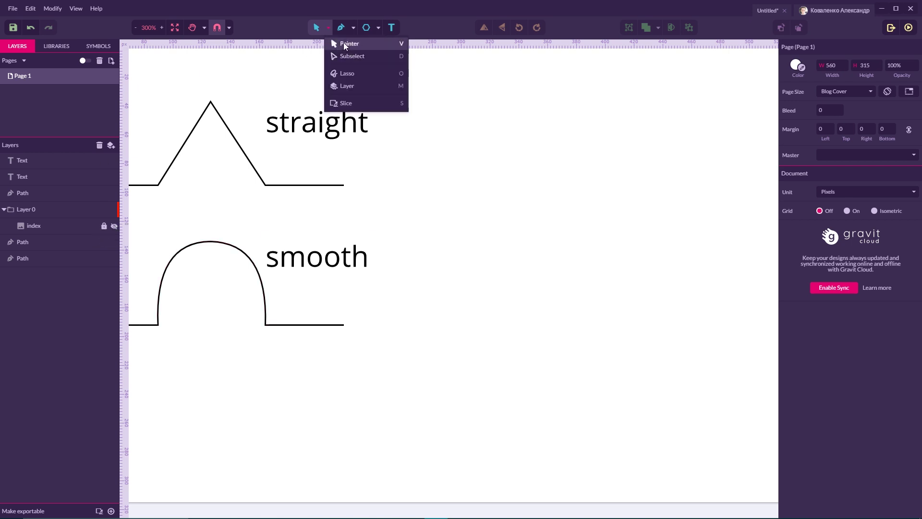
{"action": "left_click", "coordinate": [344, 44]}
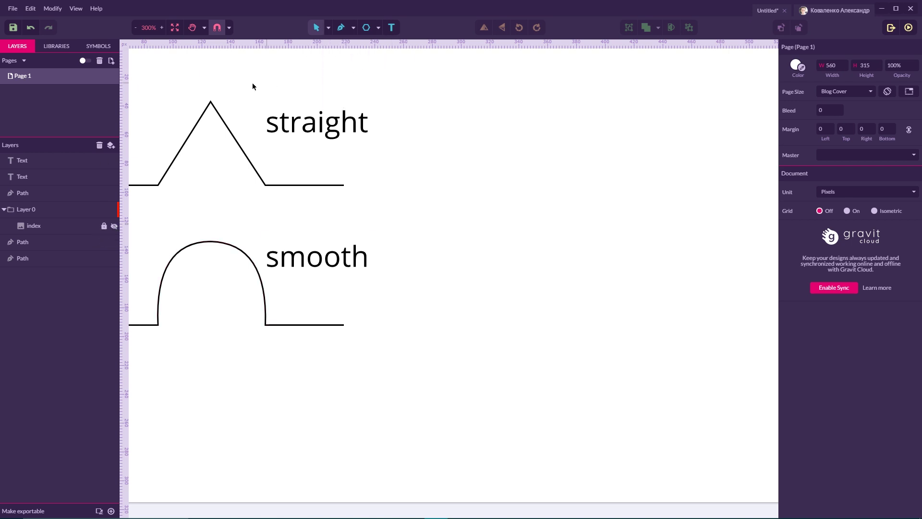
- Use the Subselect tool to inspect the points of the straight path, finishing with its peak point selected
{"action": "left_click", "coordinate": [328, 28]}
{"action": "left_click", "coordinate": [351, 56]}
{"action": "left_click_drag", "start_coordinate": [183, 79], "coordinate": [229, 119]}
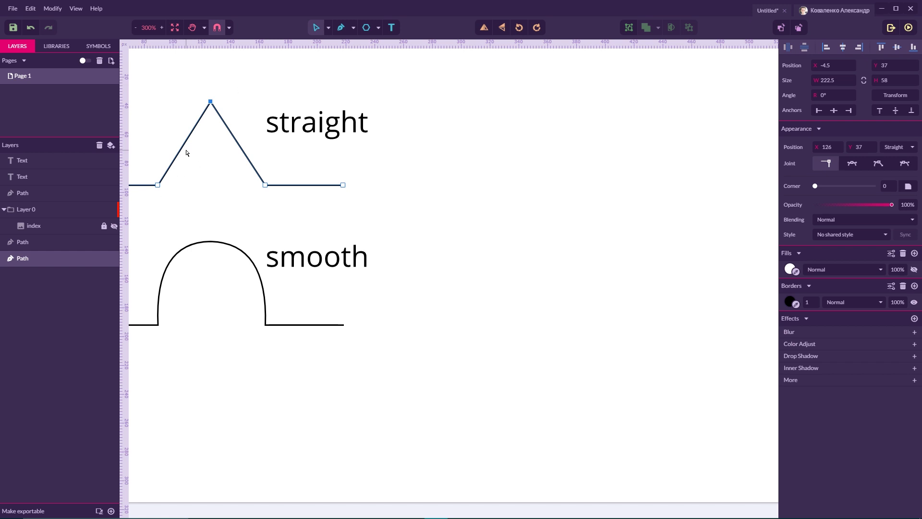
{"action": "left_click", "coordinate": [343, 186]}
{"action": "left_click", "coordinate": [265, 185]}
{"action": "left_click", "coordinate": [210, 102]}
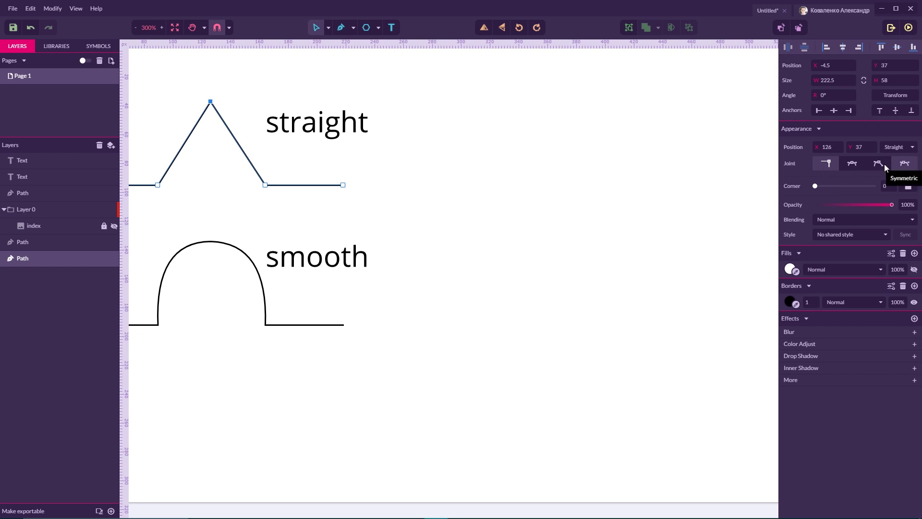
- Select the smooth and straight text labels one after the other and reselect the peak point of the straight path
{"action": "left_click", "coordinate": [389, 226]}
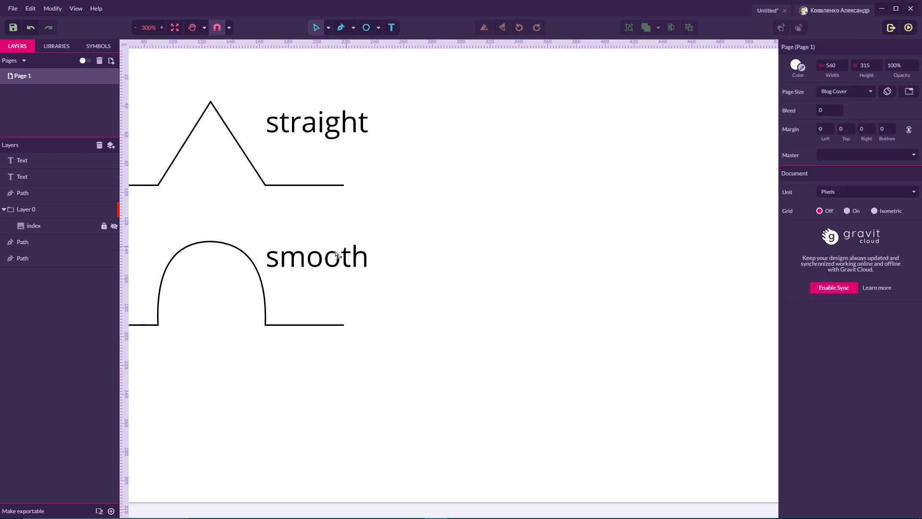
{"action": "left_click", "coordinate": [309, 266]}
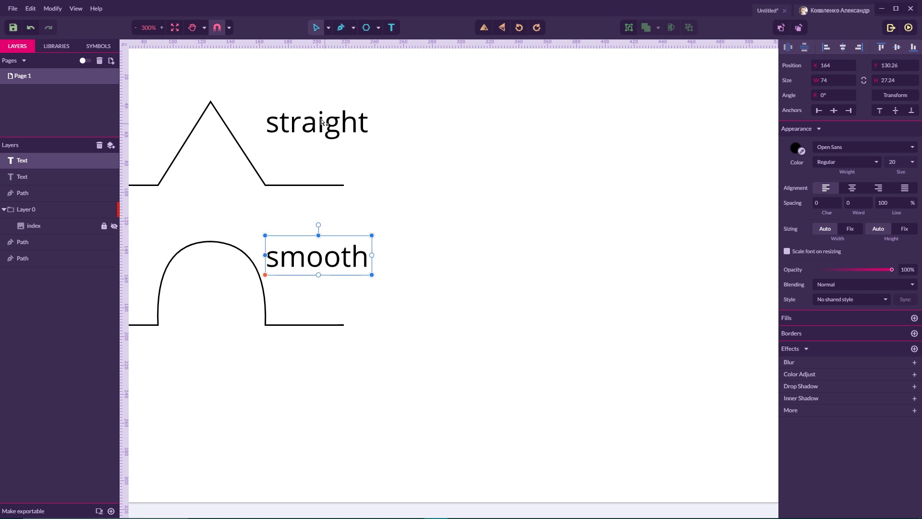
{"action": "left_click", "coordinate": [304, 125]}
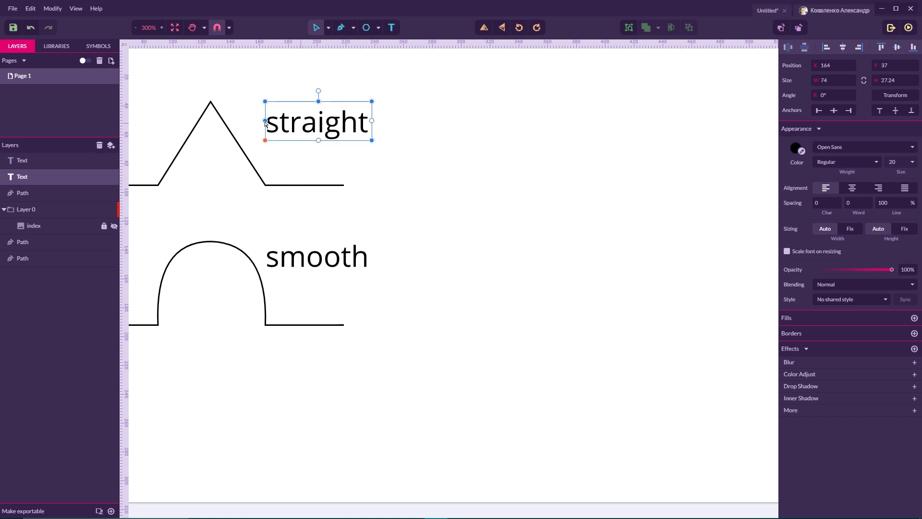
{"action": "double_click", "coordinate": [211, 102]}
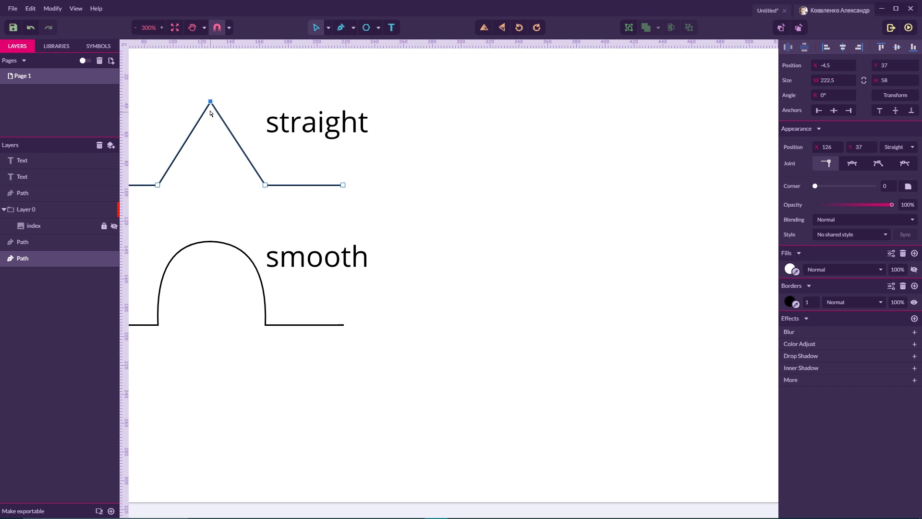
- Draw an open zigzag path of seven straight segments with the Pen tool beside the straight label, about 139 by 123 px overall
{"action": "left_click", "coordinate": [341, 28]}
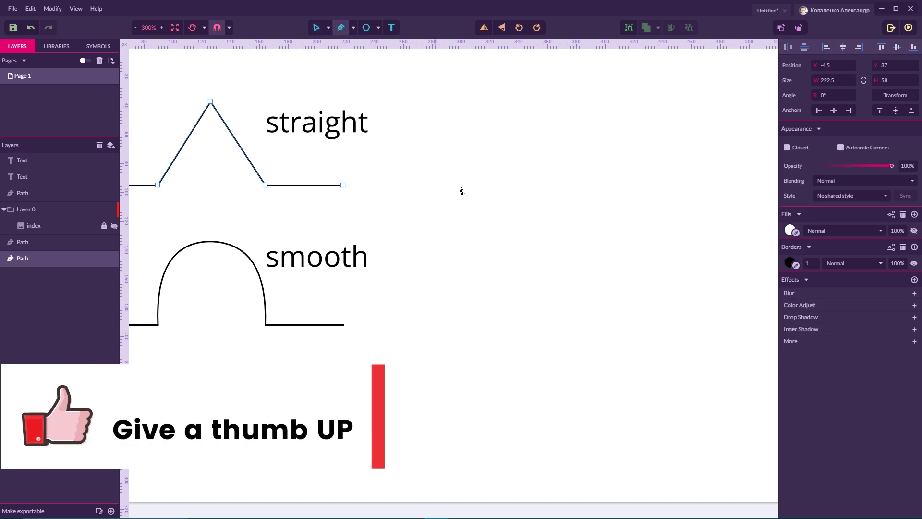
{"action": "left_click", "coordinate": [400, 185]}
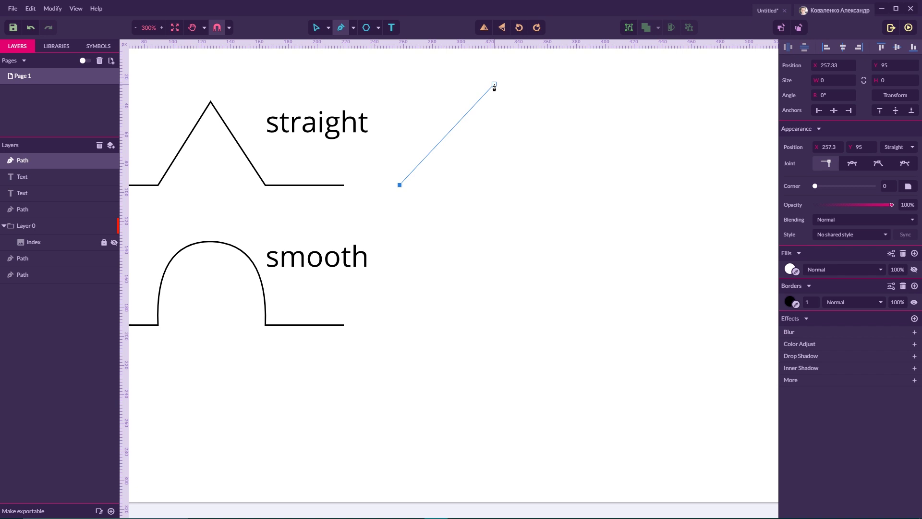
{"action": "left_click", "coordinate": [494, 85]}
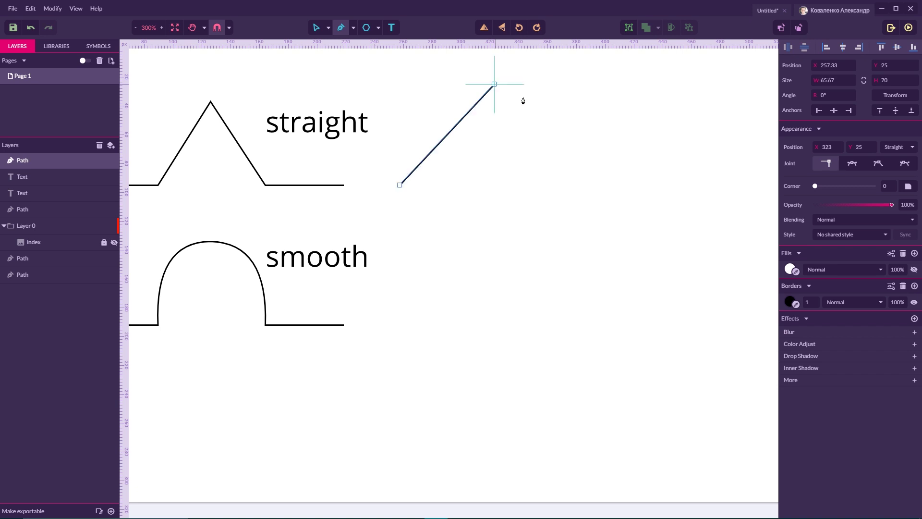
{"action": "left_click", "coordinate": [600, 152]}
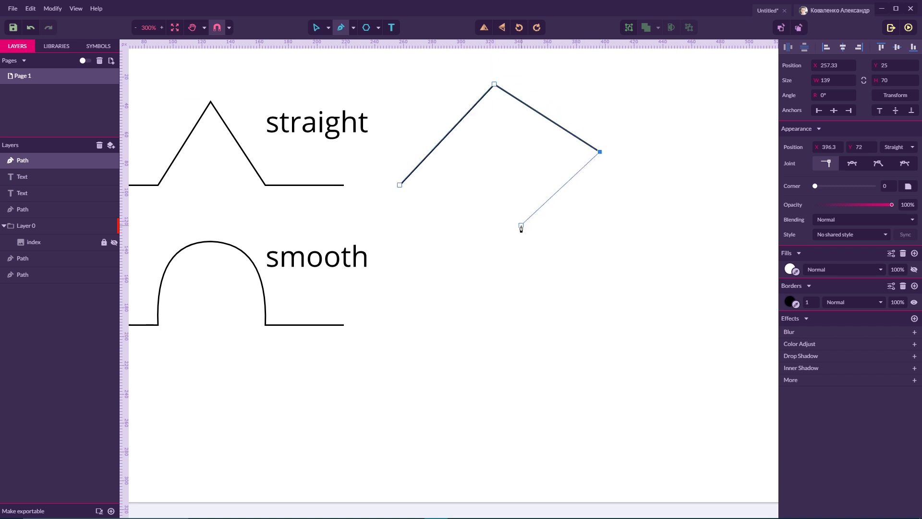
{"action": "left_click", "coordinate": [521, 225]}
{"action": "left_click", "coordinate": [521, 156]}
{"action": "left_click", "coordinate": [472, 225]}
{"action": "left_click", "coordinate": [487, 151]}
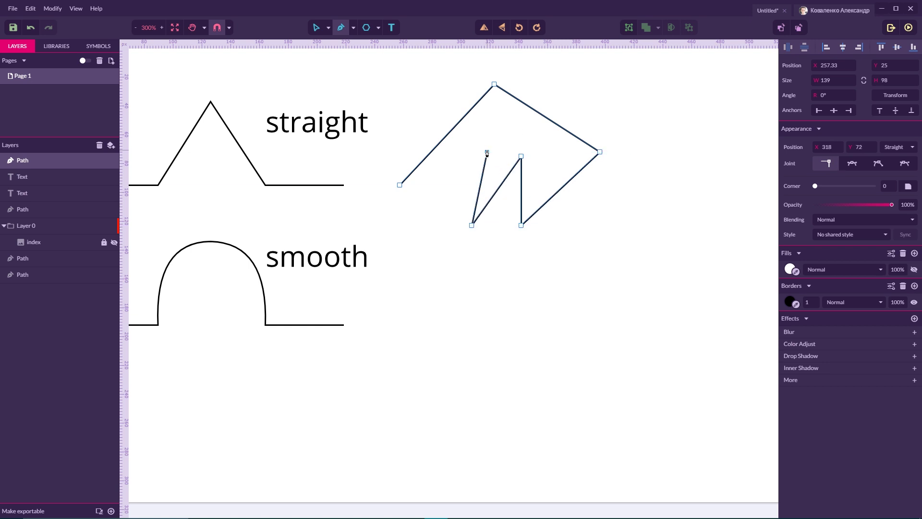
{"action": "left_click", "coordinate": [405, 262]}
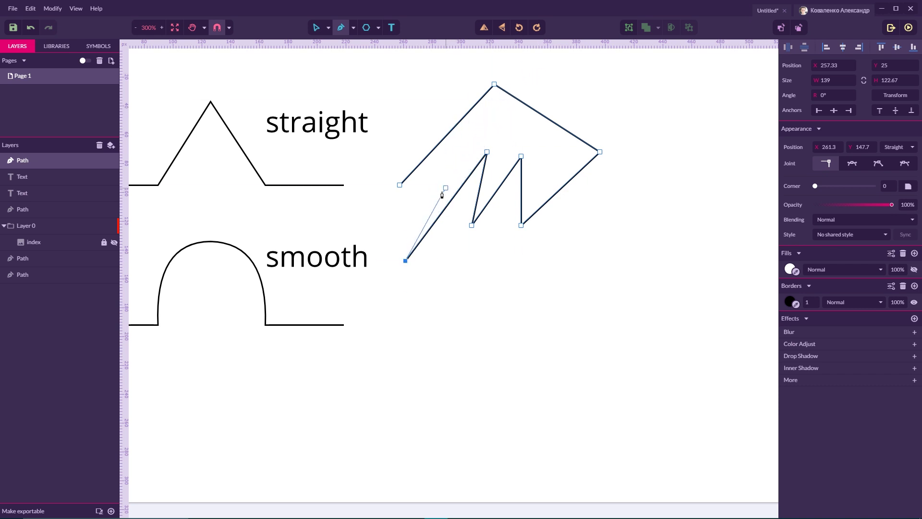
- Undo the zigzag path back to its first point and deselect it with the Pointer tool
{"action": "key", "text": "ctrl+z"}
{"action": "key", "text": "ctrl+z"}
{"action": "key", "text": "ctrl+z"}
{"action": "key", "text": "ctrl+z"}
{"action": "key", "text": "ctrl+z"}
{"action": "key", "text": "ctrl+z"}
{"action": "key", "text": "ctrl+z"}
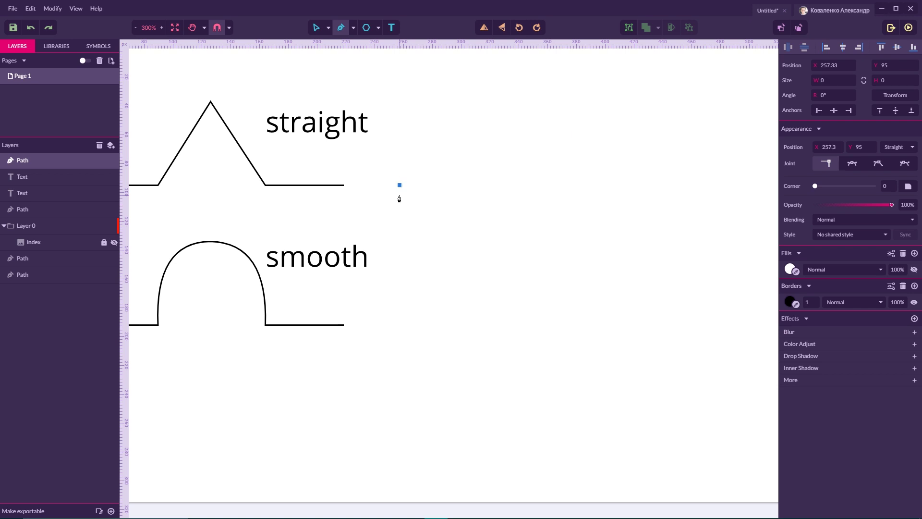
{"action": "left_click", "coordinate": [328, 27]}
{"action": "left_click", "coordinate": [349, 45]}
{"action": "left_click", "coordinate": [471, 162]}
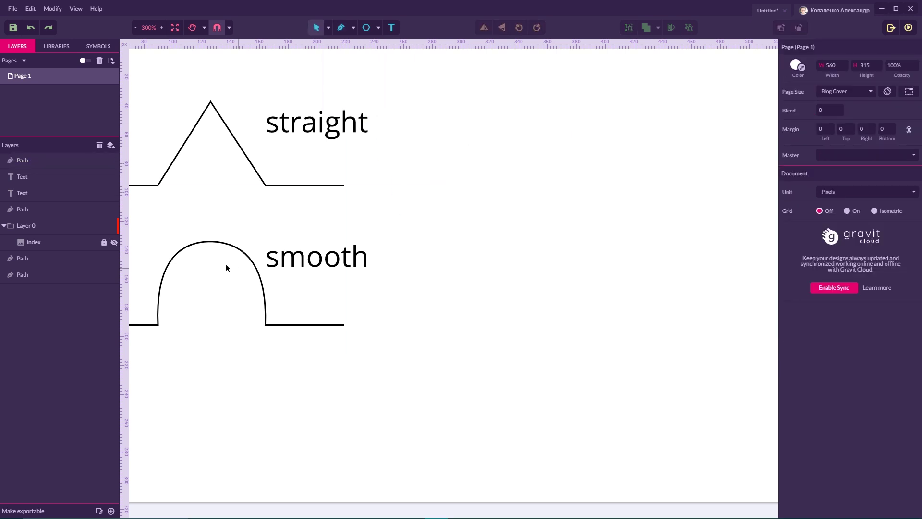
- Select the top point of the smooth arch with the Subselect tool and set its joint to Mirror
{"action": "left_click", "coordinate": [329, 27]}
{"action": "left_click", "coordinate": [352, 56]}
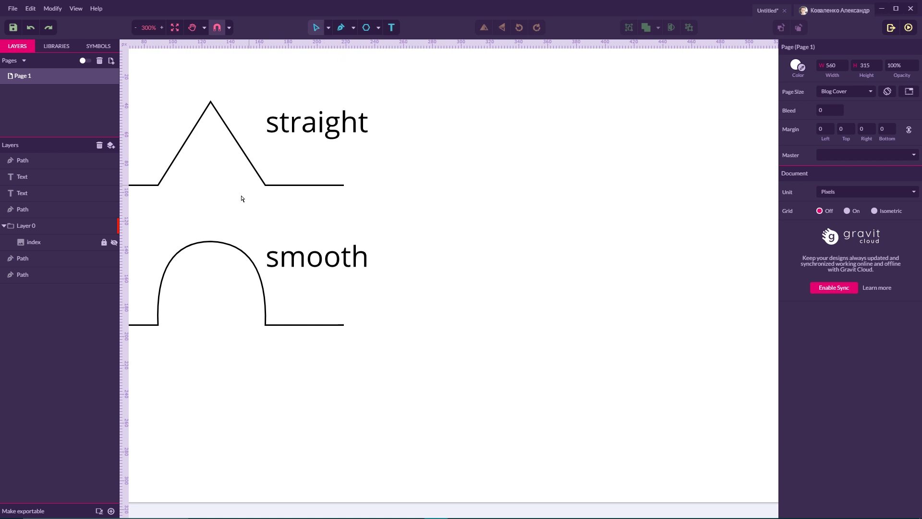
{"action": "left_click", "coordinate": [212, 242]}
{"action": "left_click", "coordinate": [211, 242]}
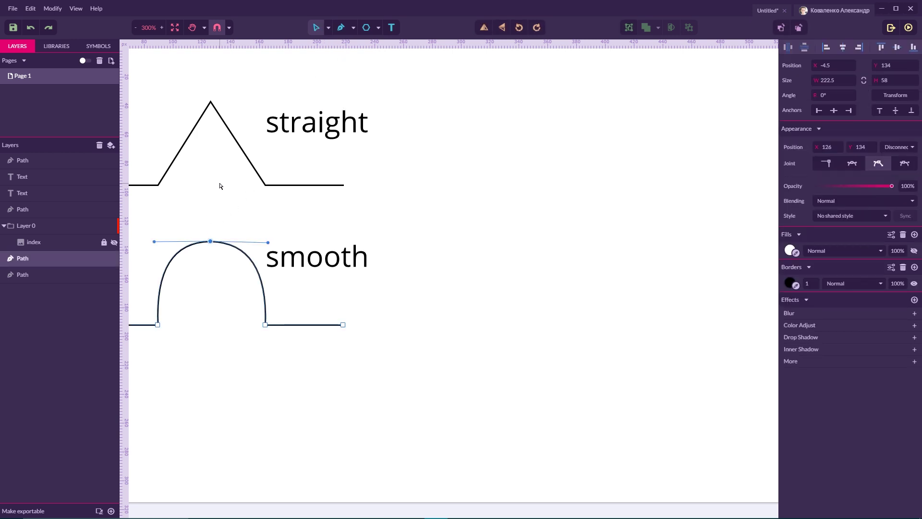
{"action": "left_click", "coordinate": [852, 164]}
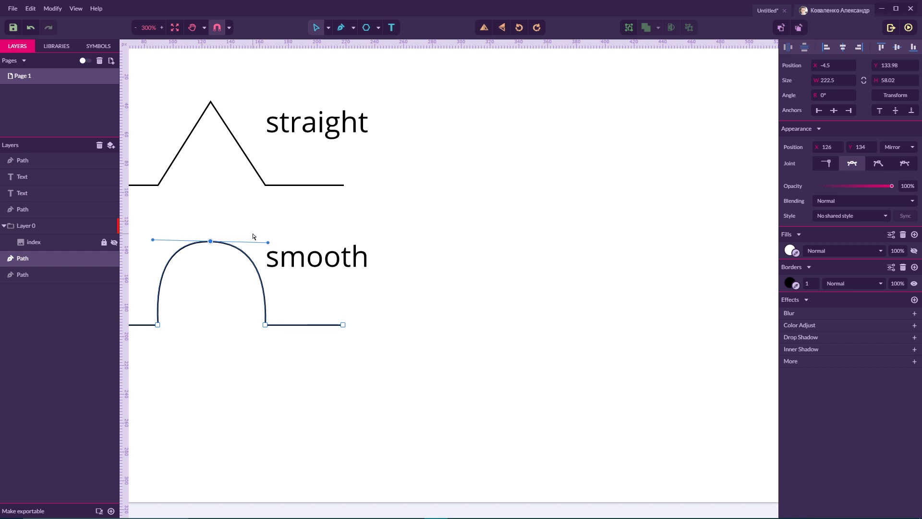
- Tilt the handles of the arch's top point, level them horizontally again and try to lengthen both sides
{"action": "left_click_drag", "start_coordinate": [268, 243], "coordinate": [261, 201]}
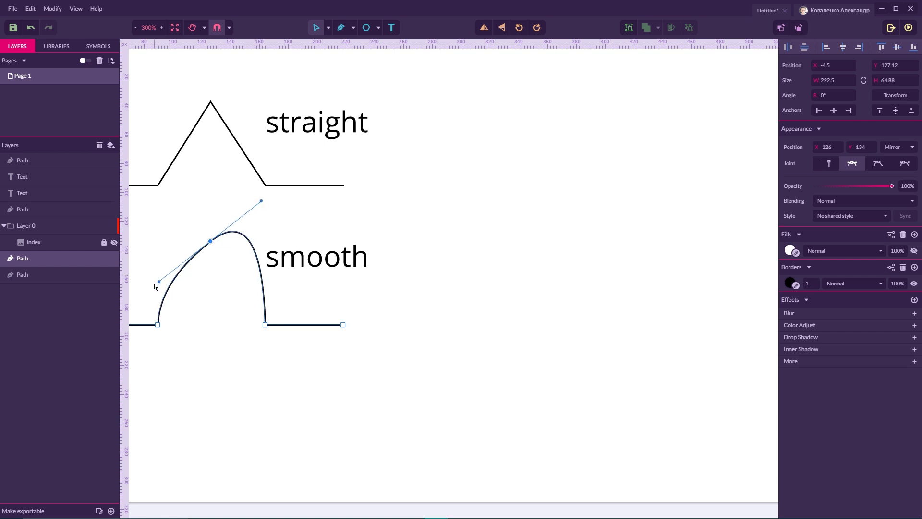
{"action": "left_click_drag", "start_coordinate": [261, 202], "coordinate": [261, 243]}
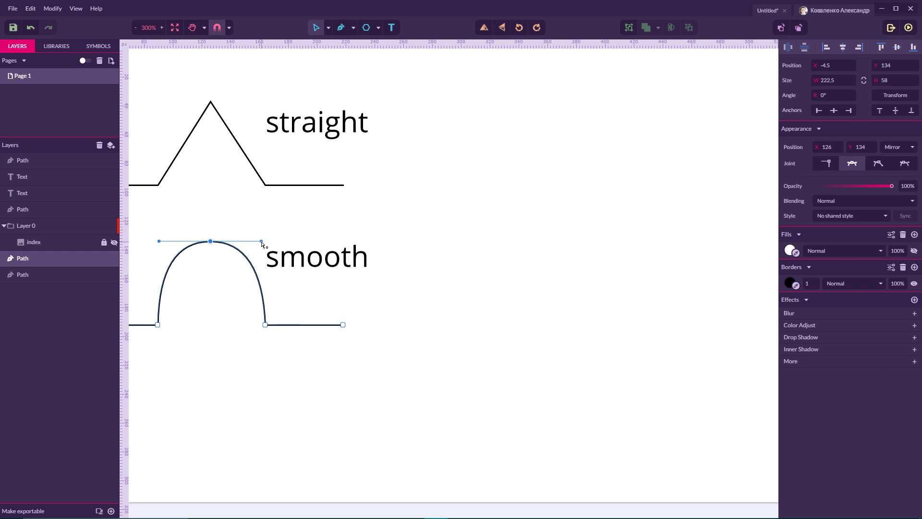
{"action": "left_click_drag", "start_coordinate": [261, 241], "coordinate": [306, 242]}
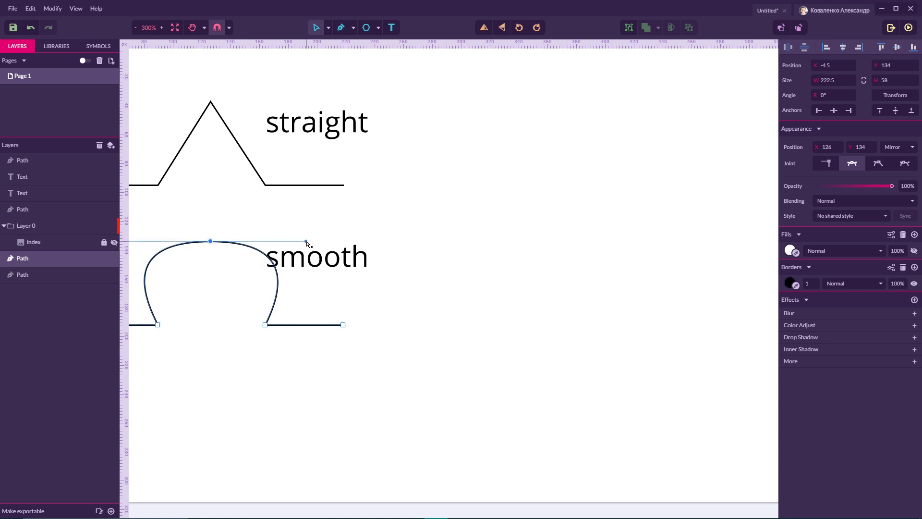
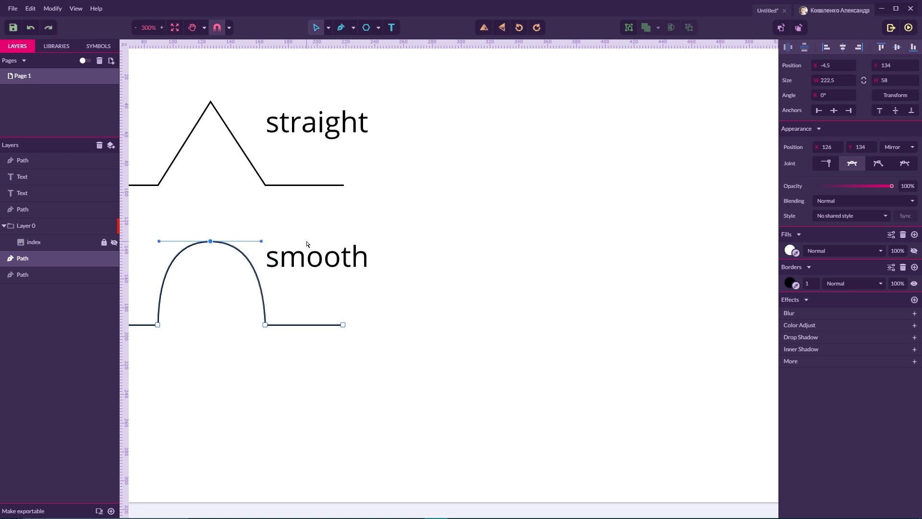
- Set the top point's joint to Symmetric and try stretching its right handle far past the smooth label
{"action": "left_click", "coordinate": [904, 164]}
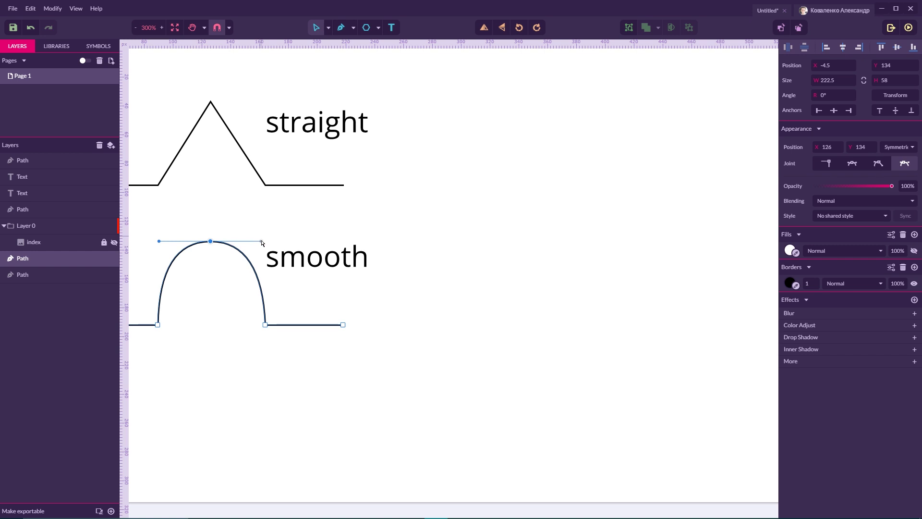
{"action": "mouse_move", "coordinate": [261, 241]}
{"action": "left_mouse_down"}
{"action": "mouse_move", "coordinate": [258, 205]}
{"action": "mouse_move", "coordinate": [259, 282]}
{"action": "mouse_move", "coordinate": [260, 242]}
{"action": "left_mouse_up"}
{"action": "left_click_drag", "start_coordinate": [261, 243], "coordinate": [493, 245]}
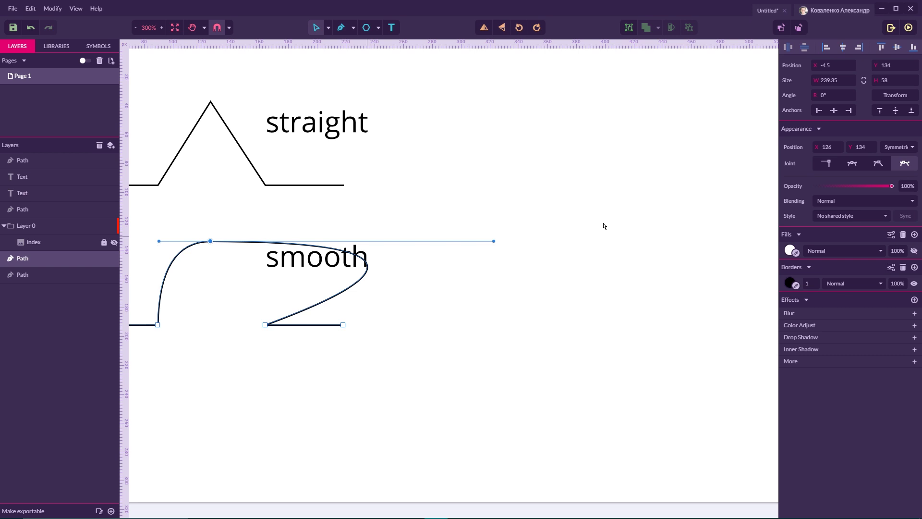
{"action": "left_click", "coordinate": [901, 164]}
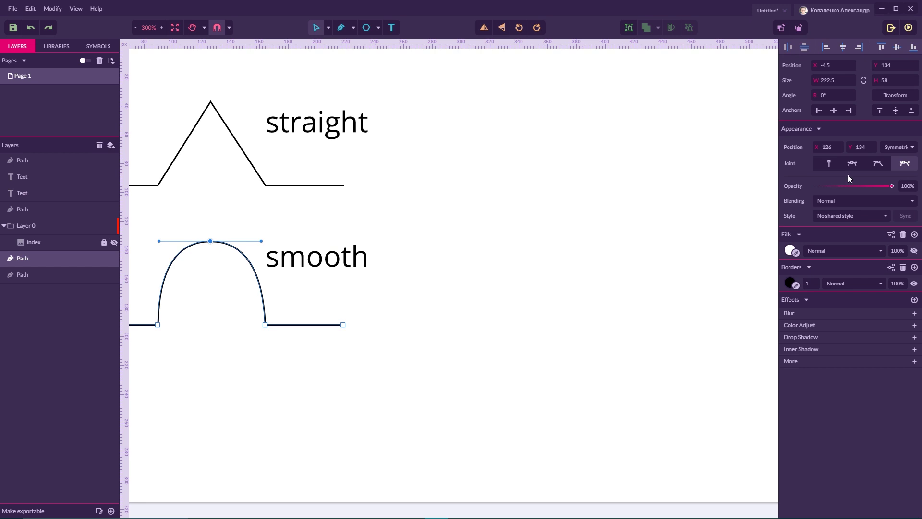
- Set the top point's joint to Disconnected and reposition its right and left handles independently of each other
{"action": "left_click", "coordinate": [877, 162]}
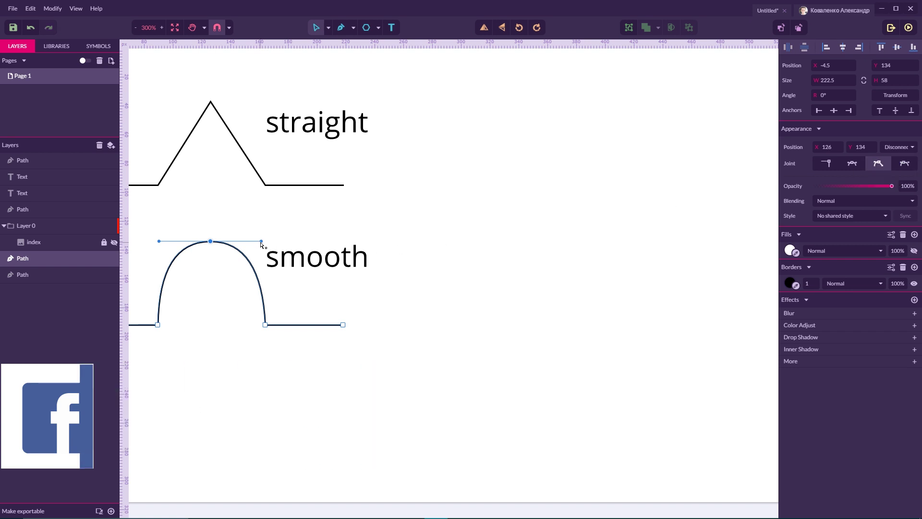
{"action": "left_click_drag", "start_coordinate": [261, 244], "coordinate": [216, 195]}
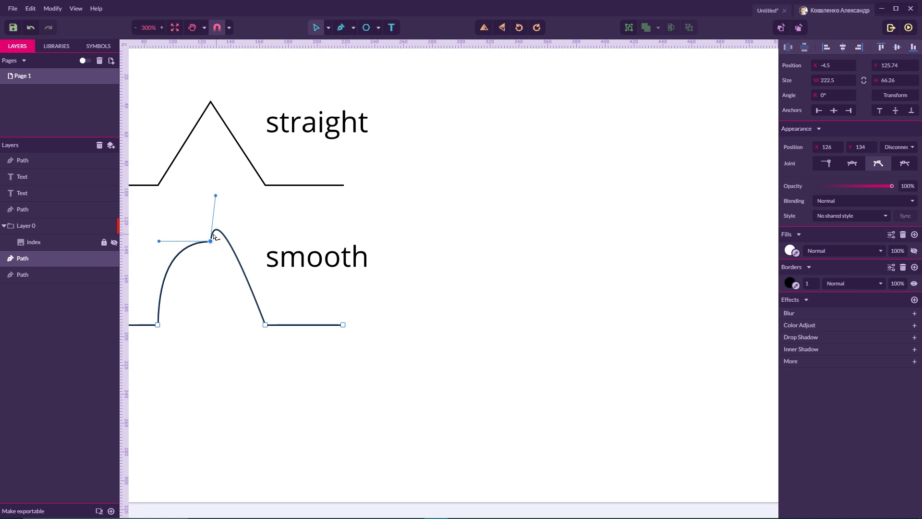
{"action": "left_click_drag", "start_coordinate": [216, 195], "coordinate": [483, 234]}
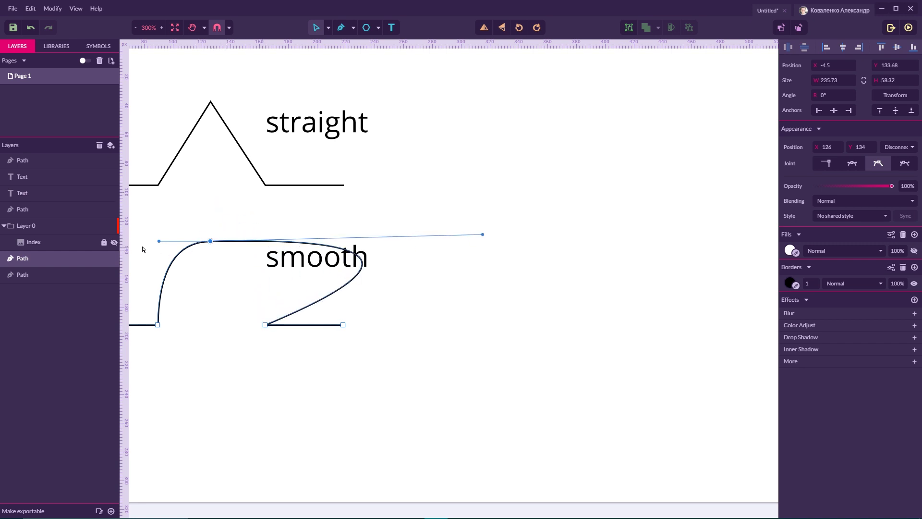
{"action": "mouse_move", "coordinate": [158, 241]}
{"action": "left_mouse_down"}
{"action": "mouse_move", "coordinate": [175, 231]}
{"action": "mouse_move", "coordinate": [161, 247]}
{"action": "left_mouse_up"}
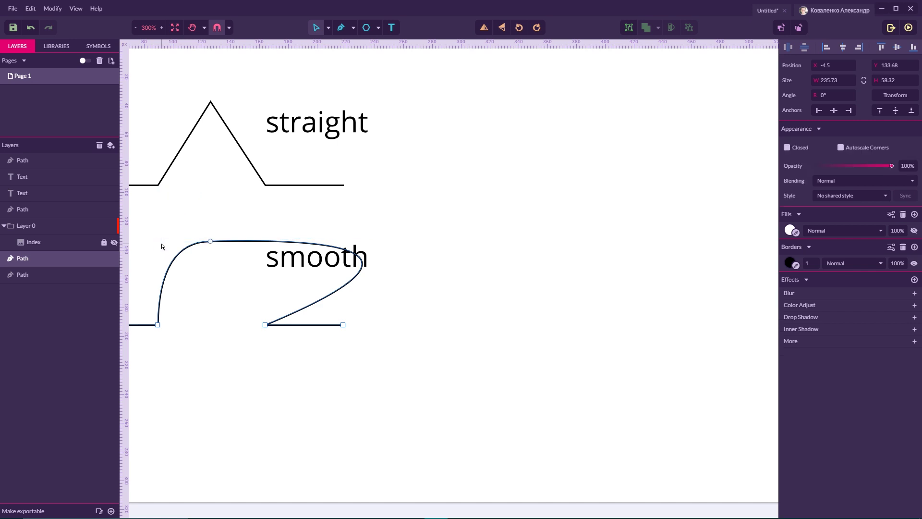
{"action": "left_click", "coordinate": [211, 243]}
{"action": "left_click_drag", "start_coordinate": [158, 242], "coordinate": [169, 214]}
- Undo the independent handle changes on the top point of the smooth arch
{"action": "key", "text": "ctrl+z"}
{"action": "key", "text": "ctrl+z"}
{"action": "key", "text": "ctrl+z"}
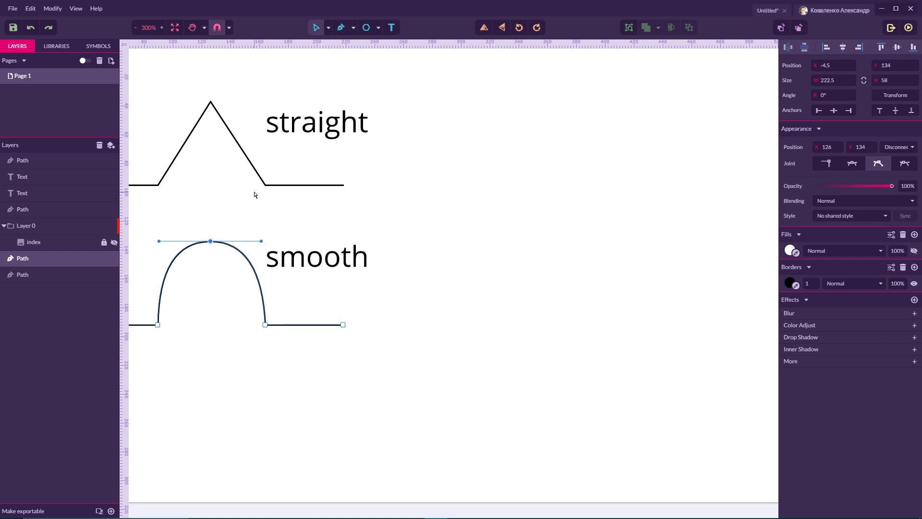
- Draw a Pen path with a straight segment from about X 259, Y 192 to X 315, curving up to a smooth point near X 355, Y 129
{"action": "left_click", "coordinate": [340, 28]}
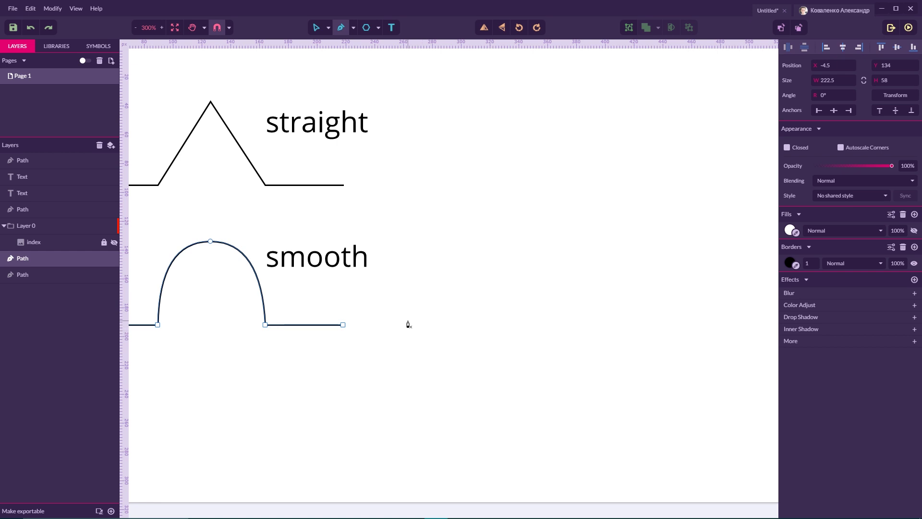
{"action": "left_click", "coordinate": [402, 325]}
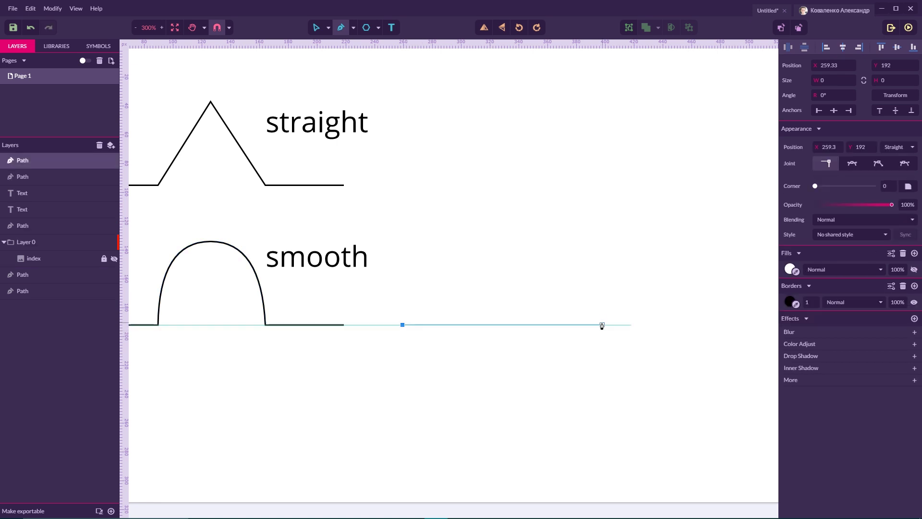
{"action": "left_click", "coordinate": [483, 326]}
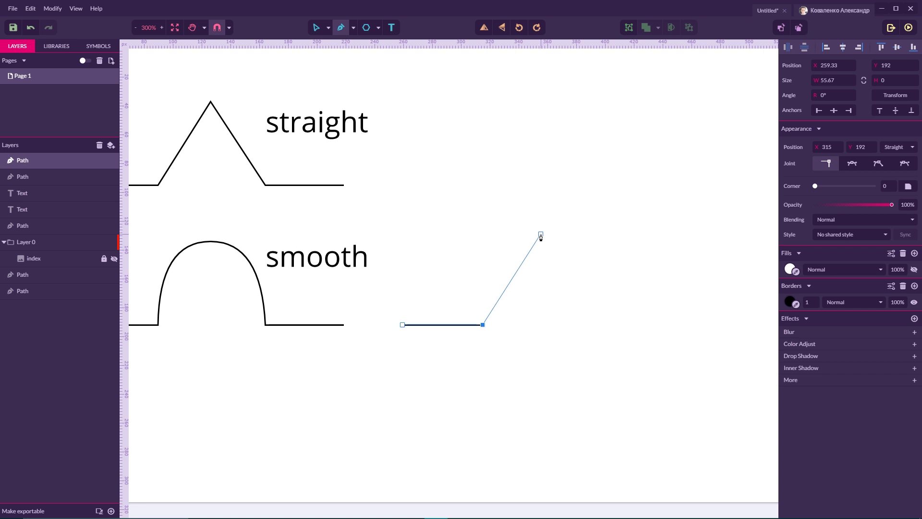
{"action": "left_click_drag", "start_coordinate": [540, 235], "coordinate": [571, 235]}
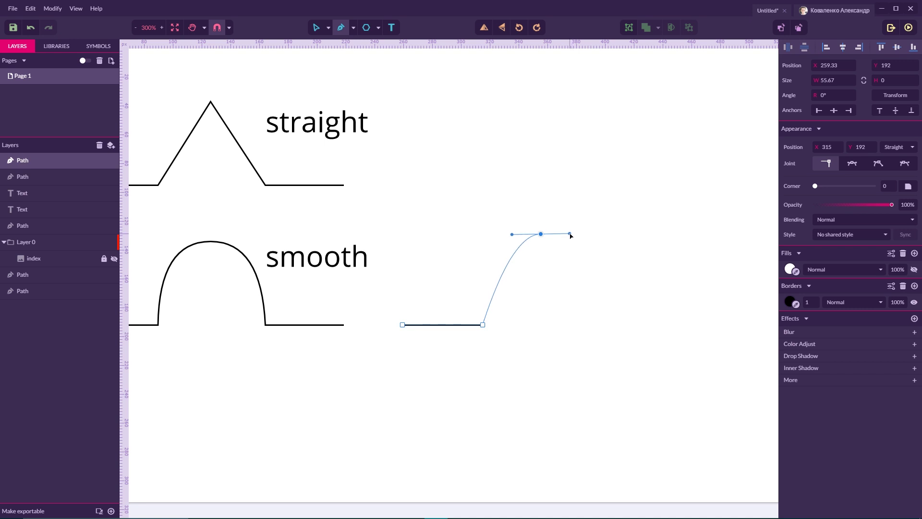
{"action": "left_click_drag", "start_coordinate": [571, 235], "coordinate": [570, 235]}
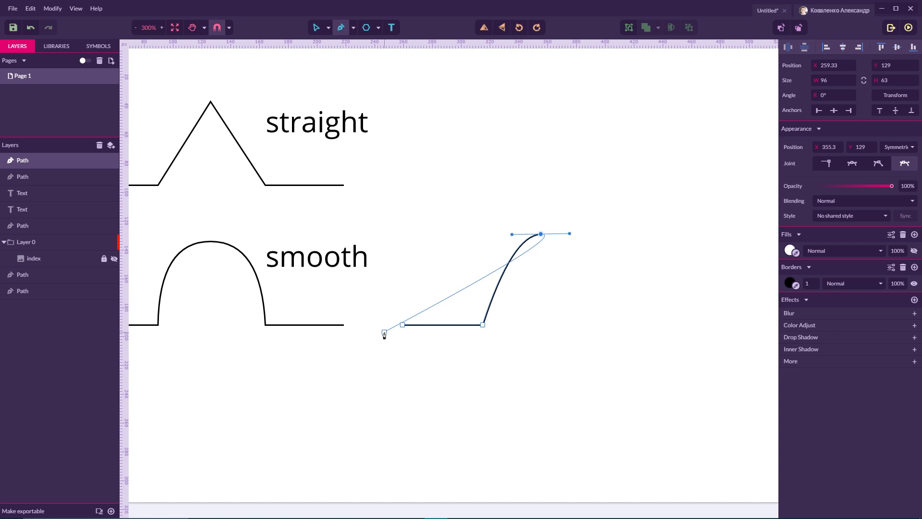
- Try replacing the smooth point with one whose handle is pulled backwards, end the looping curve near X 422, Y 196, and undo both points
{"action": "left_click", "coordinate": [503, 325]}
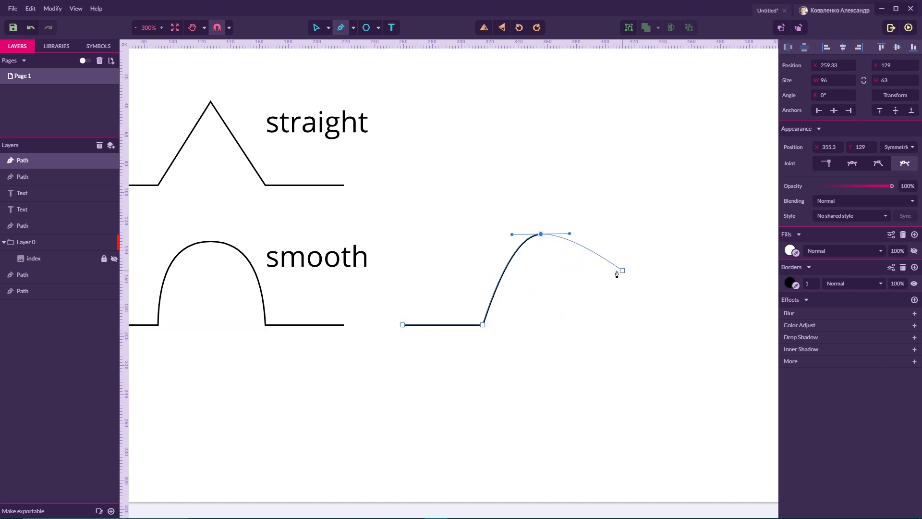
{"action": "key", "text": "ctrl+z"}
{"action": "left_click_drag", "start_coordinate": [547, 235], "coordinate": [493, 237]}
{"action": "key", "text": "ctrl+z"}
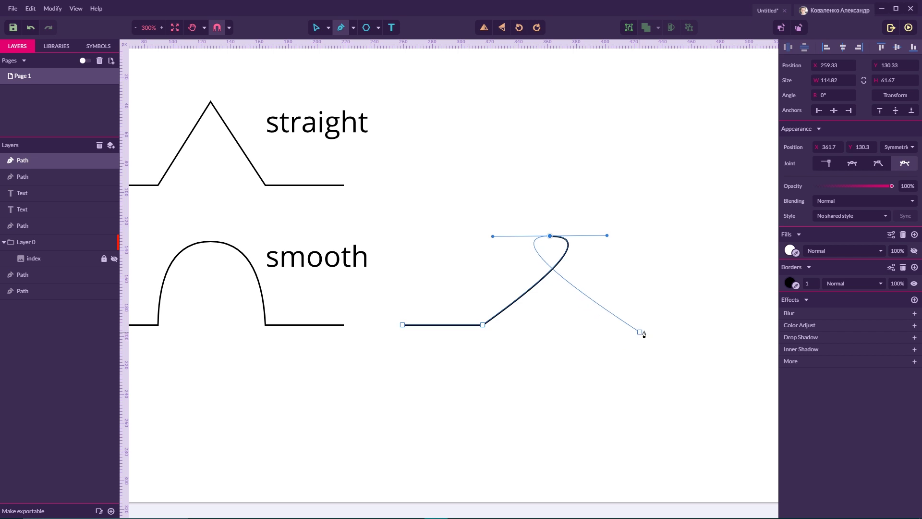
{"action": "left_click", "coordinate": [638, 331]}
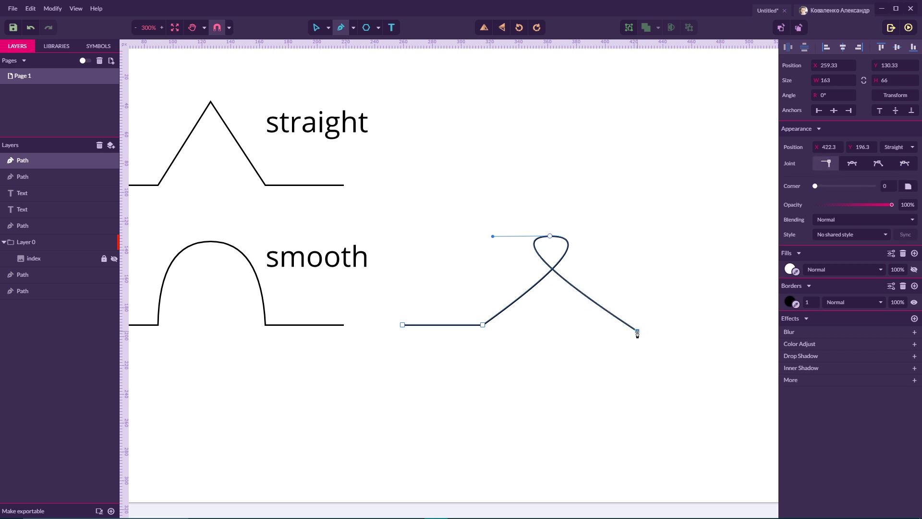
{"action": "key", "text": "ctrl+z"}
{"action": "key", "text": "ctrl+z"}
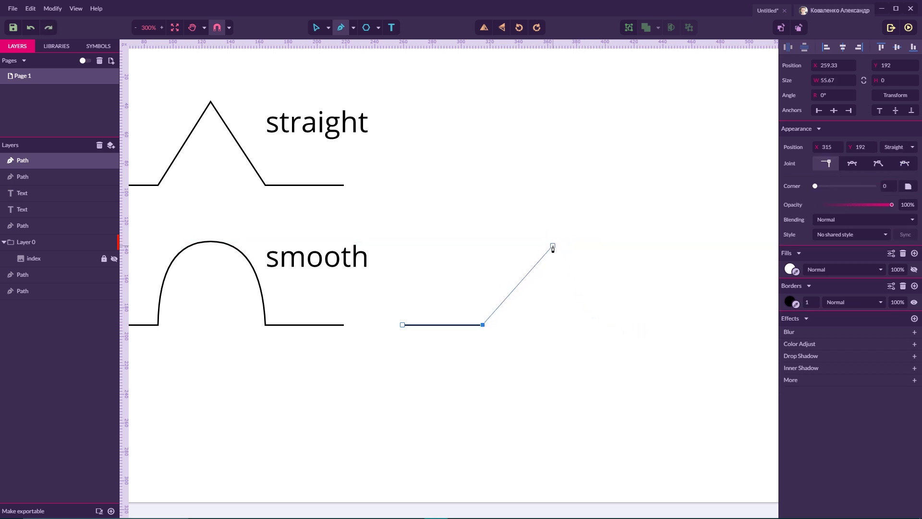
- Complete the path as an arch with a symmetric top point near X 365, Y 136 and an end point near X 420, Y 188
{"action": "left_click_drag", "start_coordinate": [554, 246], "coordinate": [613, 245]}
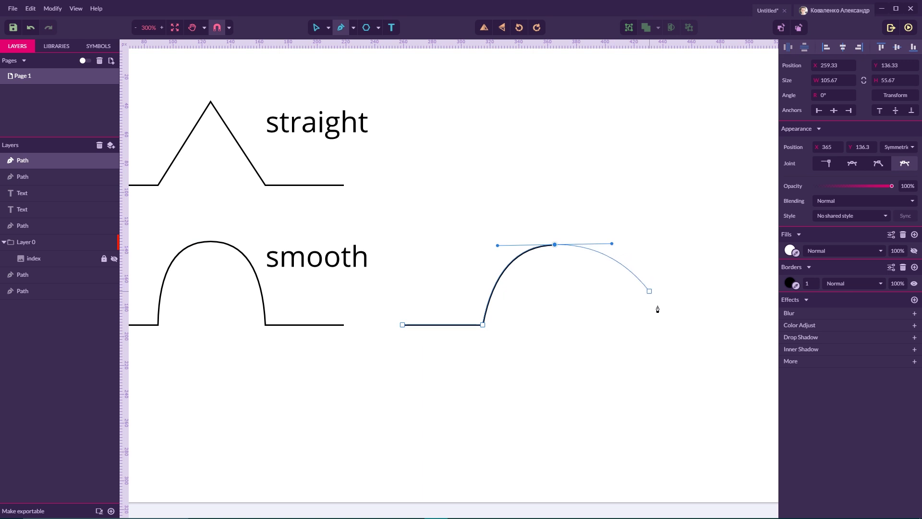
{"action": "left_click", "coordinate": [634, 319]}
{"action": "key", "text": "Escape"}
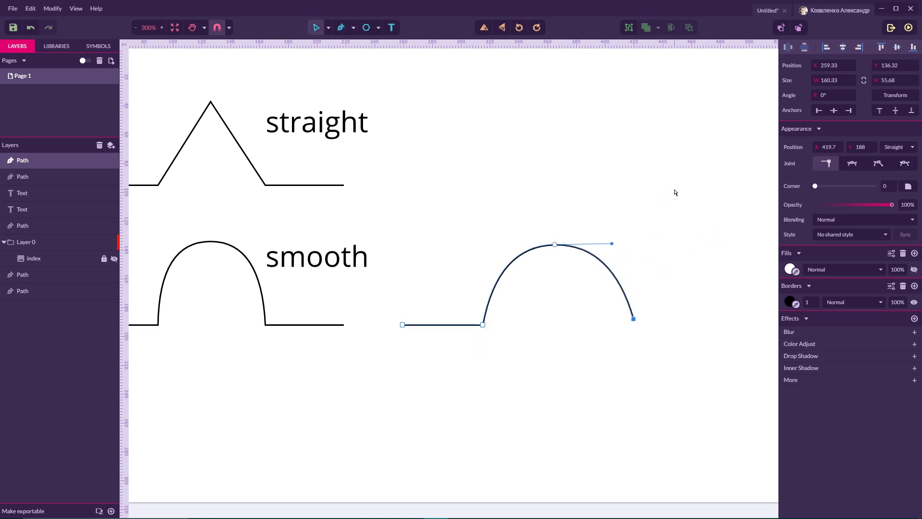
- Lengthen only the right handle of the new arch's top point, and undo back to the straight segment
{"action": "left_click", "coordinate": [554, 245]}
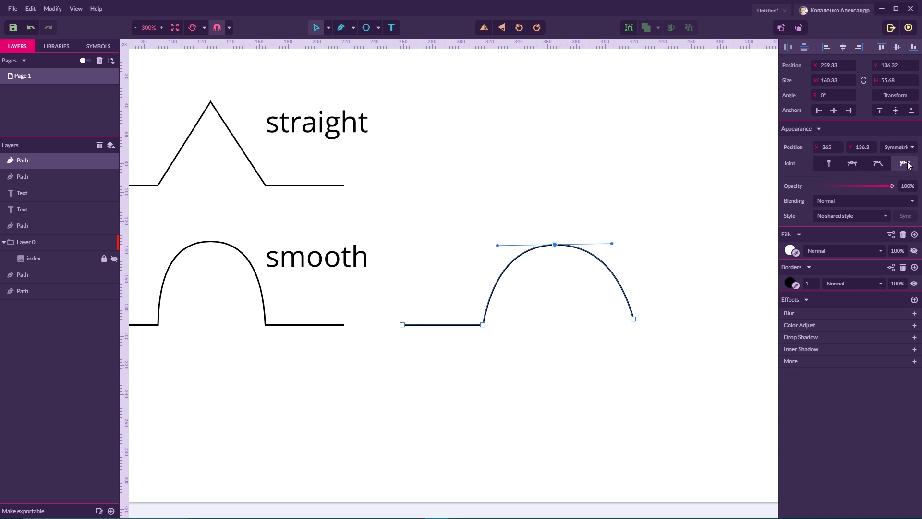
{"action": "left_click_drag", "start_coordinate": [614, 244], "coordinate": [680, 242]}
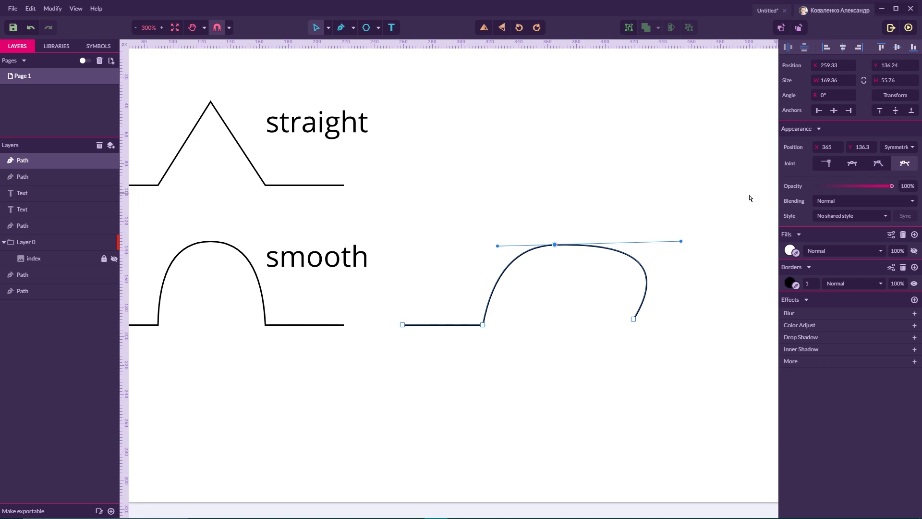
{"action": "key", "text": "ctrl+z"}
{"action": "key", "text": "ctrl+z"}
{"action": "key", "text": "ctrl+z"}
{"action": "key", "text": "ctrl+z"}
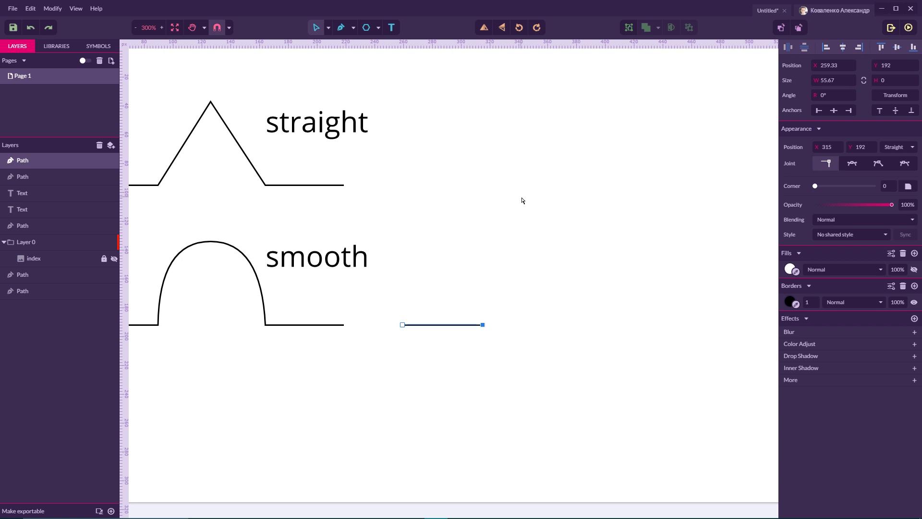
- Resume the Pen path from the straight segment's right end and add a smooth point with short horizontal handles above it
{"action": "key", "text": "p"}
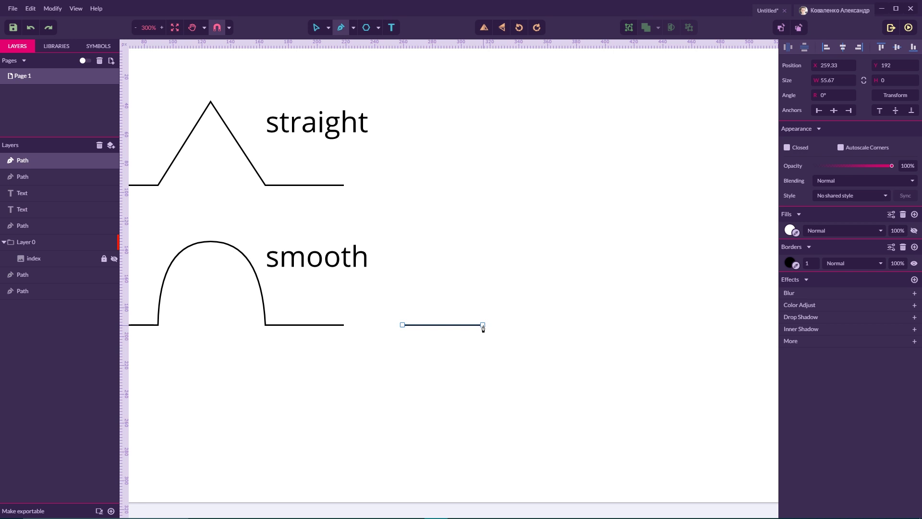
{"action": "left_click_drag", "start_coordinate": [483, 328], "coordinate": [613, 326]}
{"action": "left_click", "coordinate": [614, 326]}
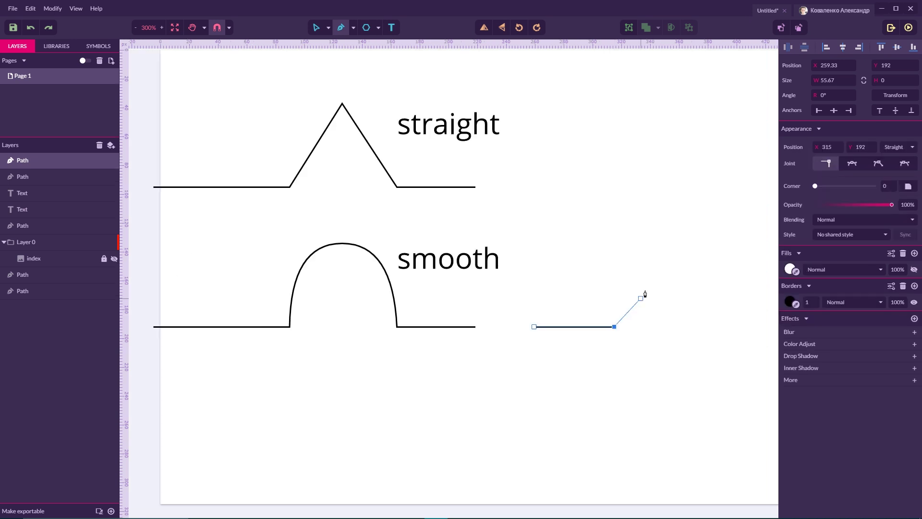
{"action": "key", "text": "space"}
{"action": "left_click_drag", "start_coordinate": [675, 222], "coordinate": [398, 242]}
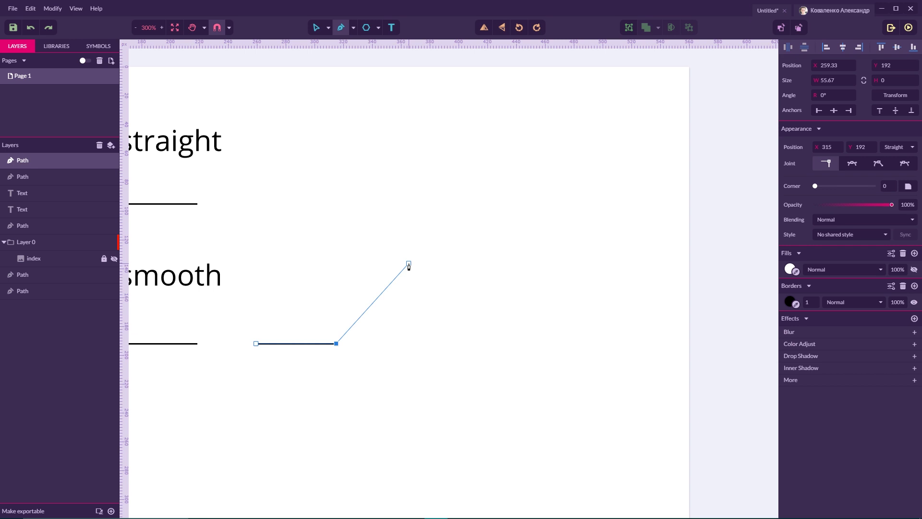
{"action": "left_click", "coordinate": [408, 264]}
{"action": "mouse_move", "coordinate": [434, 266]}
{"action": "left_mouse_down"}
{"action": "mouse_move", "coordinate": [414, 264]}
{"action": "mouse_move", "coordinate": [433, 266]}
{"action": "left_mouse_up"}
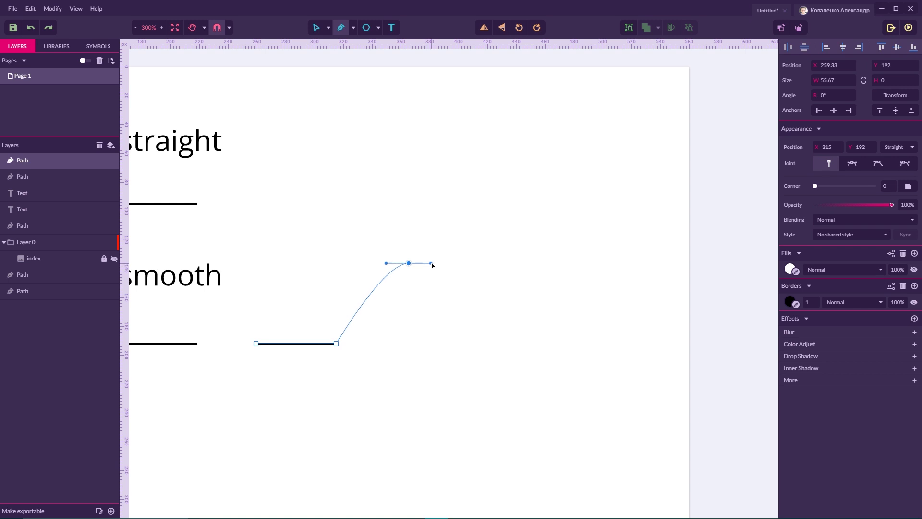
{"action": "left_click_drag", "start_coordinate": [431, 265], "coordinate": [433, 265]}
{"action": "left_click", "coordinate": [478, 96]}
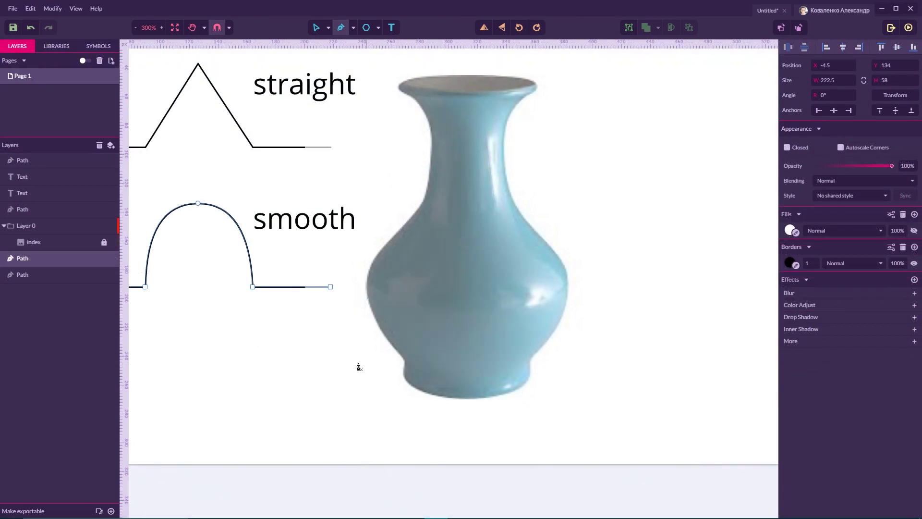
- Deselect the smooth arch and start a Pen outline at the middle of the vase's bottom edge, at about X 316, Y 268.75
{"action": "left_click", "coordinate": [329, 27]}
{"action": "left_click", "coordinate": [341, 27]}
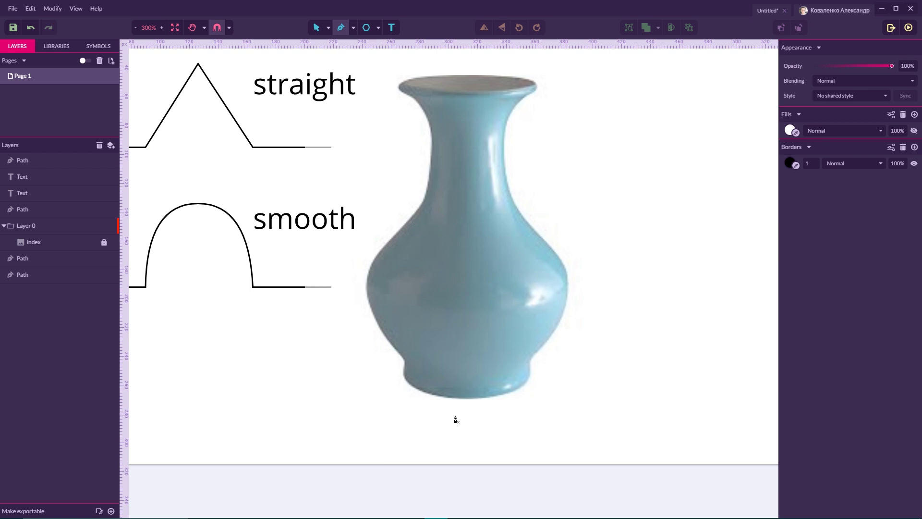
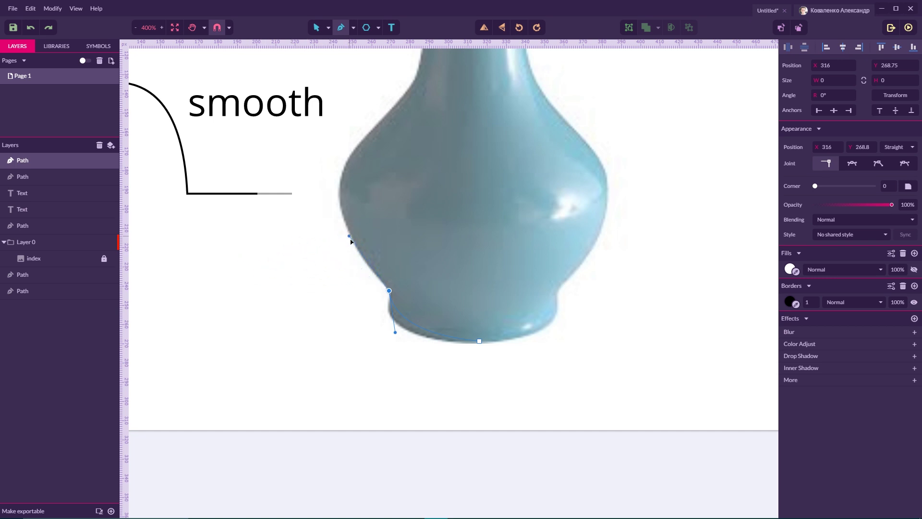
- Trace the vase's left side from the foot over the belly and neck to just below the rim
{"action": "key", "text": "Escape"}
{"action": "left_click", "coordinate": [348, 232]}
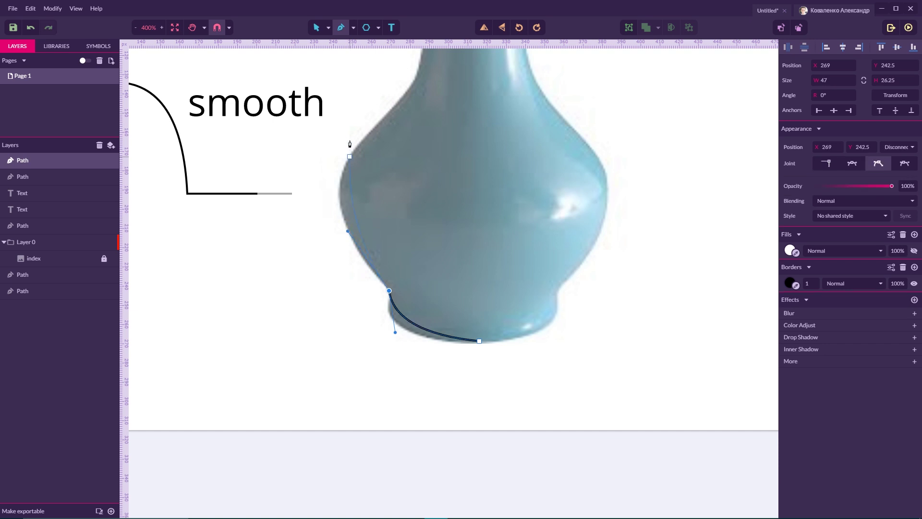
{"action": "left_click_drag", "start_coordinate": [344, 177], "coordinate": [350, 140]}
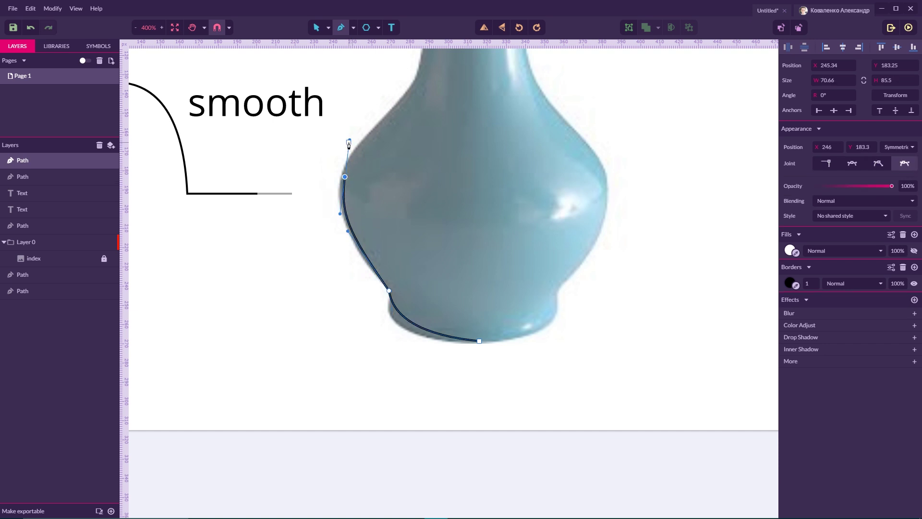
{"action": "scroll", "coordinate": [350, 139], "scroll_direction": "up", "scroll_amount": 3}
{"action": "left_click_drag", "start_coordinate": [418, 216], "coordinate": [435, 169]}
{"action": "left_click", "coordinate": [30, 27]}
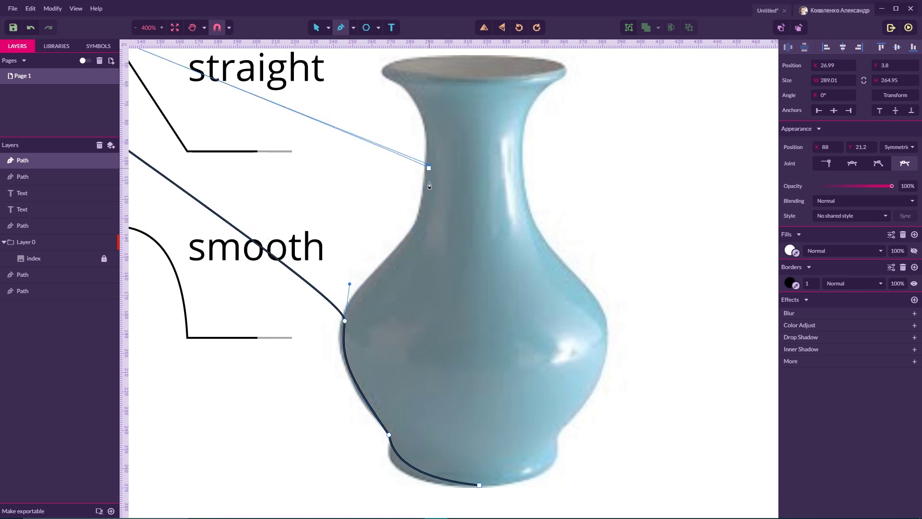
{"action": "left_click_drag", "start_coordinate": [420, 205], "coordinate": [384, 70]}
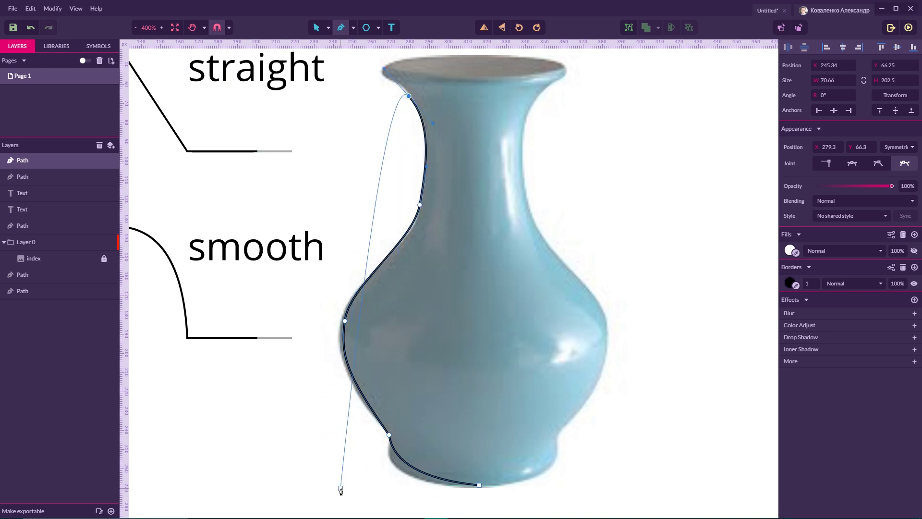
- Undo the traced left side of the vase back to the outline's starting point at the base
{"action": "key", "text": "ctrl+z"}
{"action": "key", "text": "ctrl+z"}
{"action": "key", "text": "ctrl+z"}
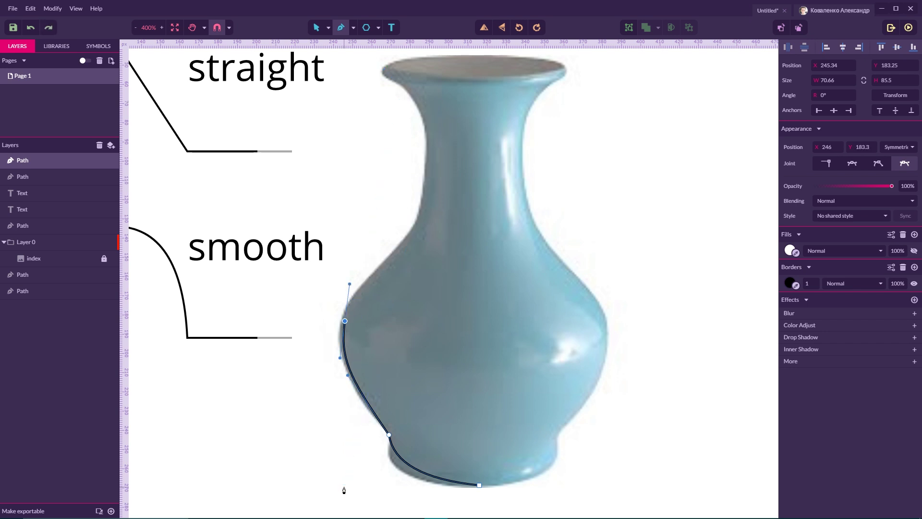
{"action": "key", "text": "ctrl+z"}
- Trace the left half of the vase's foot with curve points near X 279.6, Y 262.3, X 270.3, Y 249.6 and X 269.5, Y 242
{"action": "scroll", "coordinate": [436, 487], "scroll_direction": "down", "scroll_amount": 3}
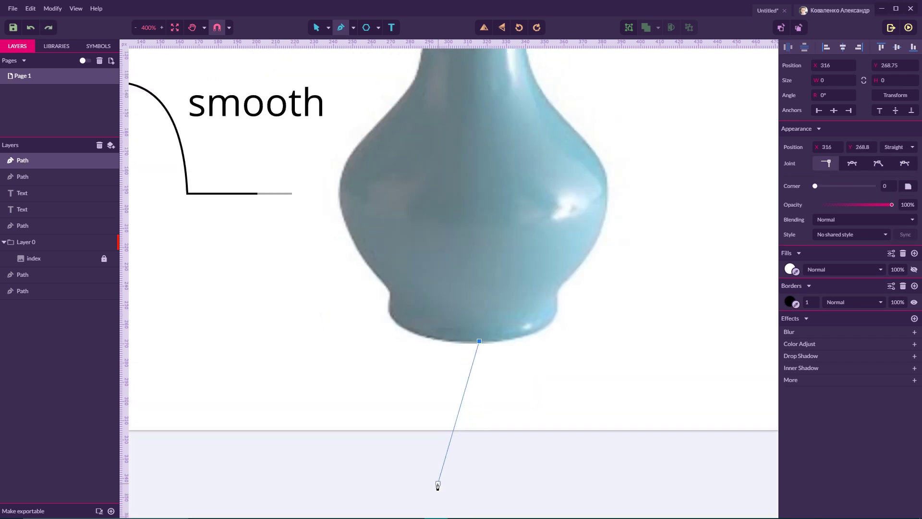
{"action": "scroll", "coordinate": [393, 426], "scroll_direction": "up", "scroll_amount": 2}
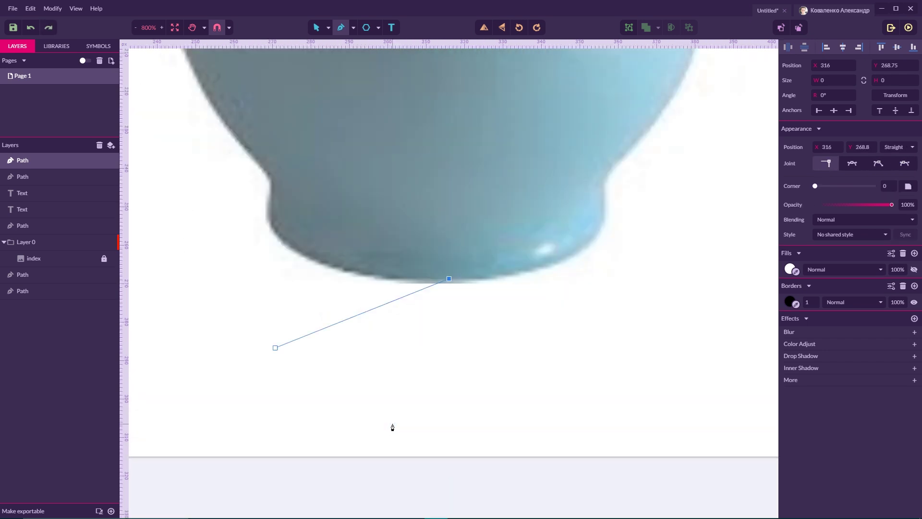
{"action": "scroll", "coordinate": [387, 480], "scroll_direction": "up", "scroll_amount": 3}
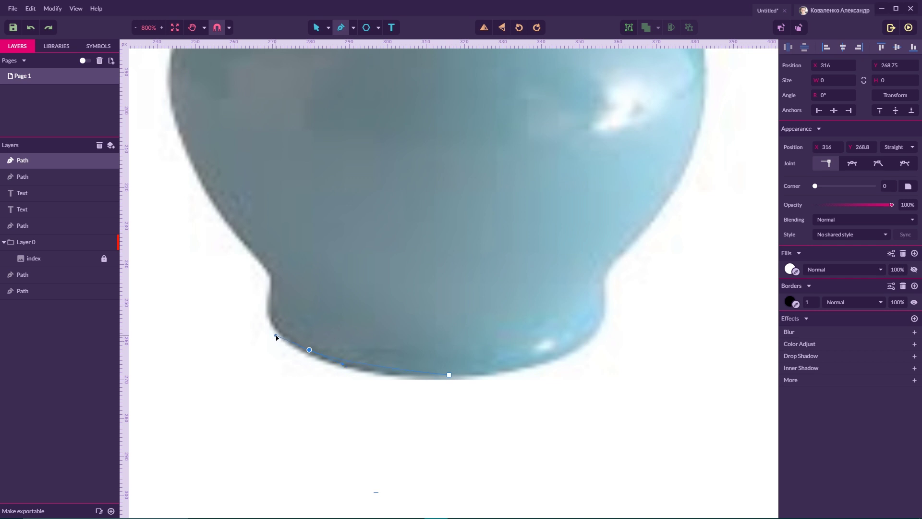
{"action": "left_click_drag", "start_coordinate": [278, 338], "coordinate": [278, 335]}
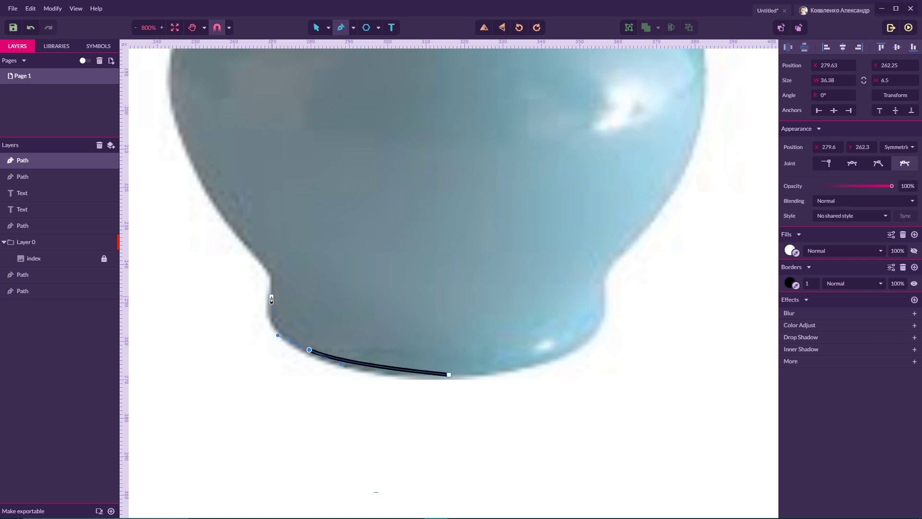
{"action": "left_click", "coordinate": [271, 299]}
{"action": "mouse_move", "coordinate": [273, 288]}
{"action": "left_mouse_down"}
{"action": "mouse_move", "coordinate": [274, 301]}
{"action": "mouse_move", "coordinate": [275, 286]}
{"action": "left_mouse_up"}
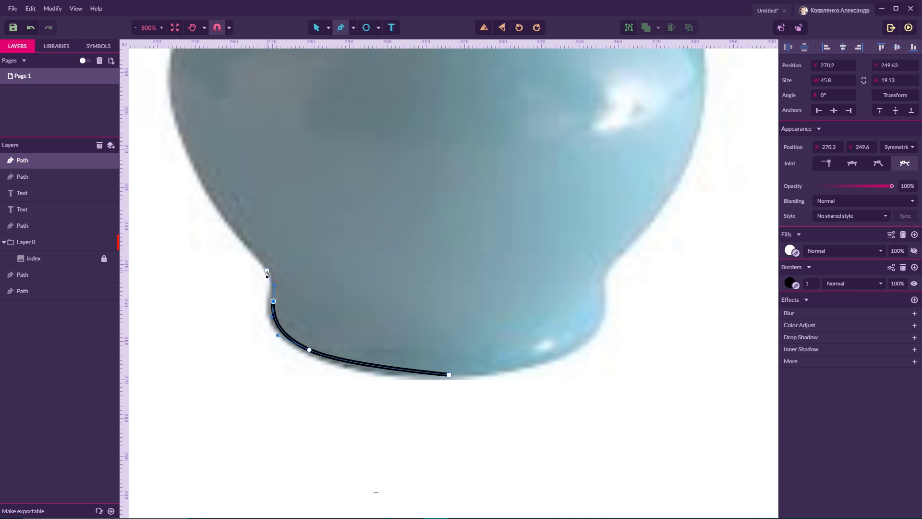
{"action": "left_click", "coordinate": [270, 273]}
{"action": "mouse_move", "coordinate": [270, 272]}
{"action": "left_mouse_down"}
{"action": "mouse_move", "coordinate": [266, 317]}
{"action": "mouse_move", "coordinate": [272, 280]}
{"action": "left_mouse_up"}
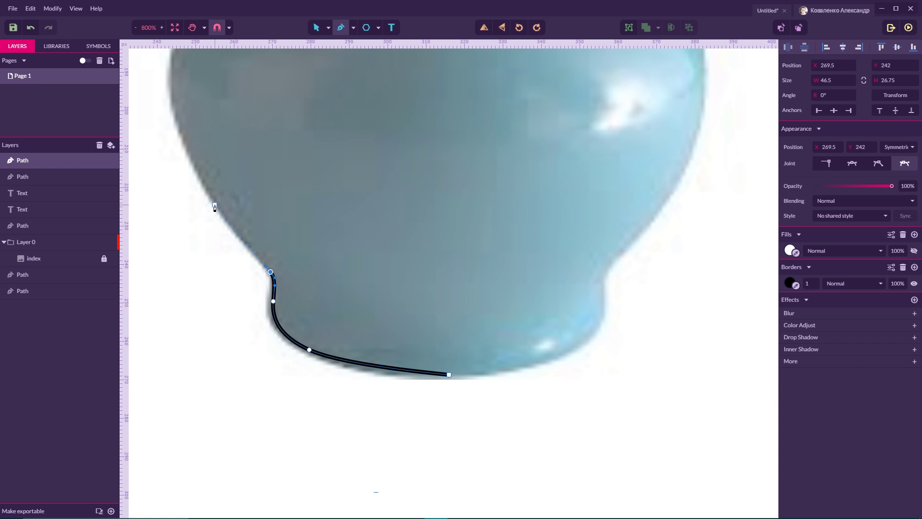
- Continue the outline up the lower left body through X 255, Y 223.8 to the widest part of the belly
{"action": "left_click_drag", "start_coordinate": [214, 201], "coordinate": [203, 181]}
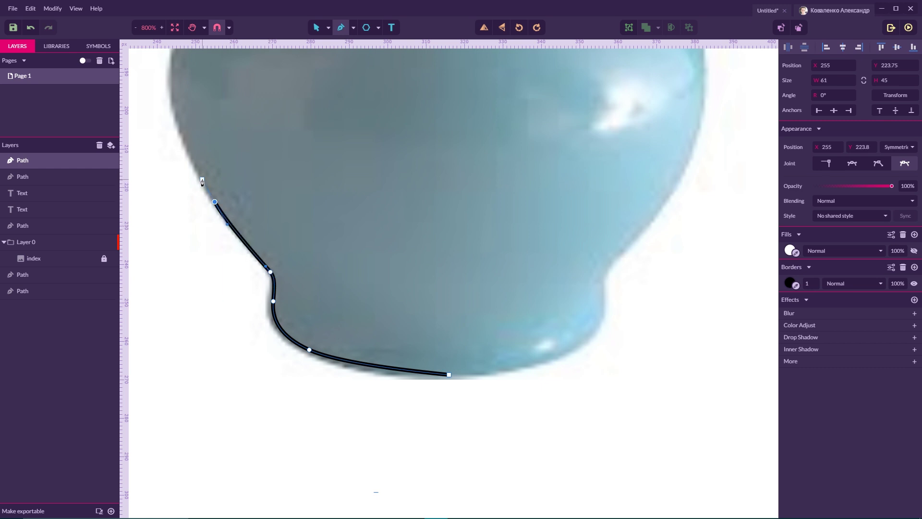
{"action": "scroll", "coordinate": [200, 183], "scroll_direction": "up", "scroll_amount": 3}
{"action": "left_click_drag", "start_coordinate": [171, 235], "coordinate": [170, 199]}
- Trace the left shoulder through X 259, Y 160.5 and the neck up to a symmetric point at X 288.1, Y 96.4
{"action": "scroll", "coordinate": [170, 199], "scroll_direction": "up", "scroll_amount": 2}
{"action": "left_click_drag", "start_coordinate": [230, 198], "coordinate": [278, 154]}
{"action": "scroll", "coordinate": [283, 155], "scroll_direction": "up", "scroll_amount": 3}
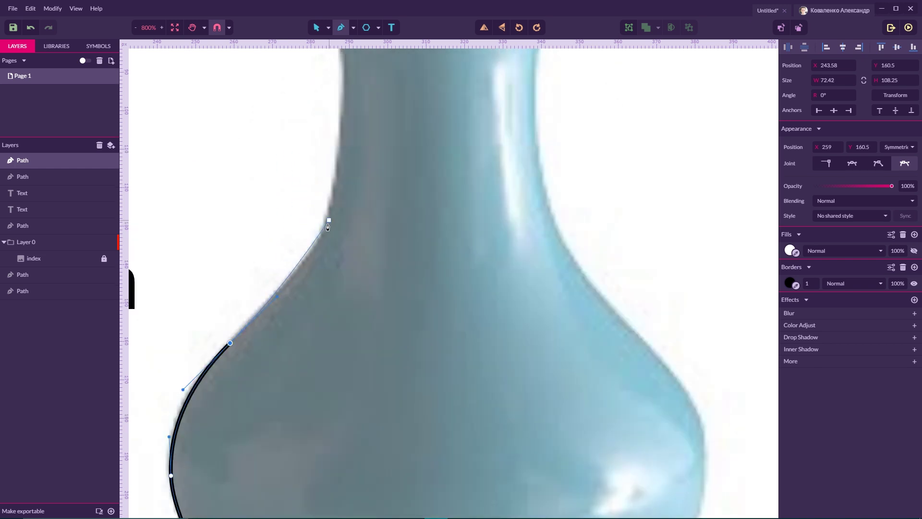
{"action": "left_click_drag", "start_coordinate": [319, 238], "coordinate": [343, 205]}
{"action": "scroll", "coordinate": [333, 214], "scroll_direction": "up", "scroll_amount": 3}
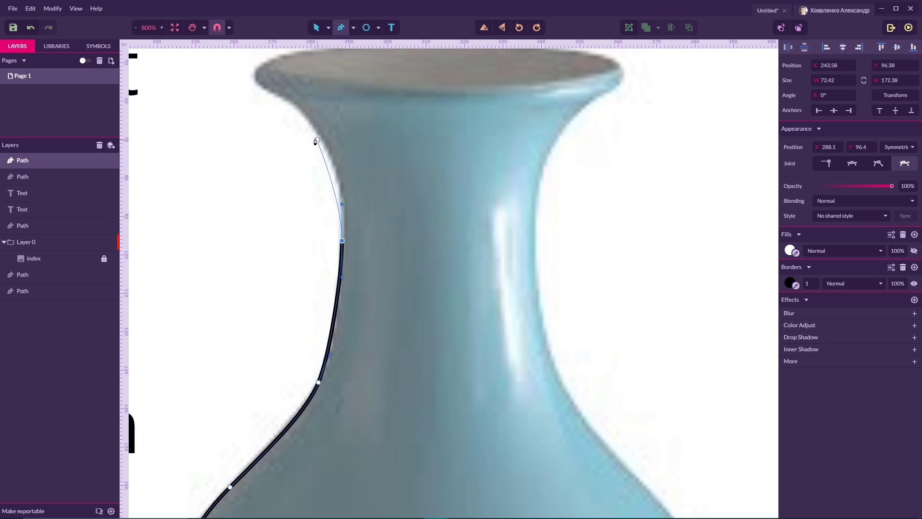
- Continue the outline around the vase's lip through X 274.3, Y 47.9 to a symmetric rim point at X 306.9, Y 45.4
{"action": "left_click_drag", "start_coordinate": [320, 135], "coordinate": [263, 92]}
{"action": "scroll", "coordinate": [263, 91], "scroll_direction": "up", "scroll_amount": 2}
{"action": "left_click_drag", "start_coordinate": [255, 123], "coordinate": [308, 96]}
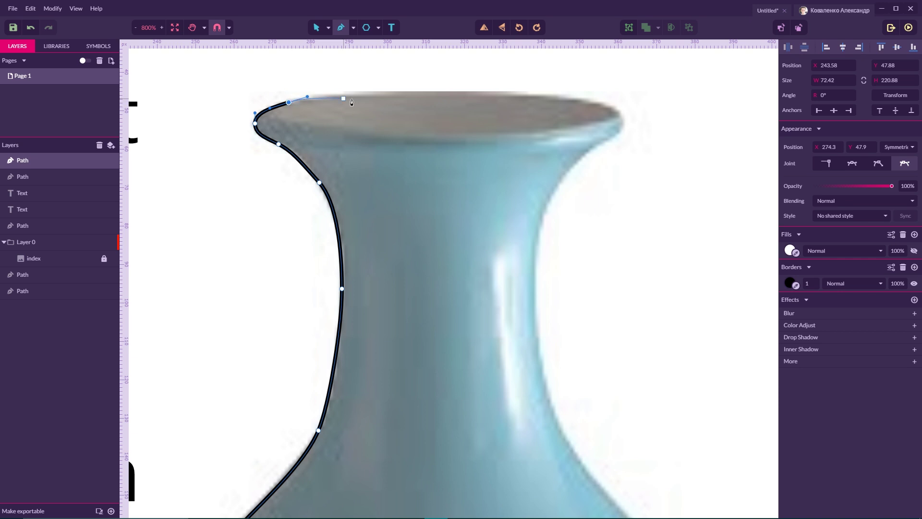
{"action": "left_click_drag", "start_coordinate": [414, 94], "coordinate": [443, 94]}
{"action": "key", "text": "Escape"}
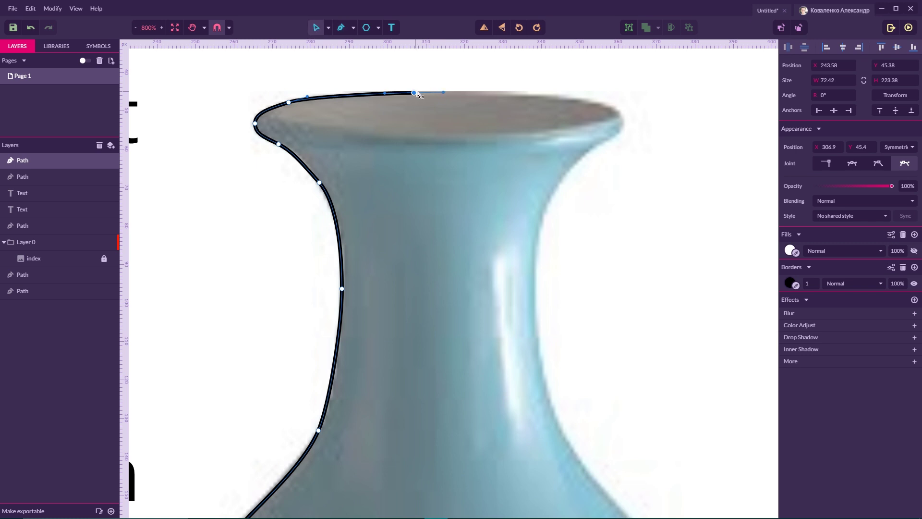
- Move the rim's end point to X 309.1, Y 45 and shift the point under the lip to X 272.5, Y 59
{"action": "left_click_drag", "start_coordinate": [416, 95], "coordinate": [424, 95]}
{"action": "left_click", "coordinate": [281, 145]}
{"action": "left_click_drag", "start_coordinate": [281, 148], "coordinate": [285, 149]}
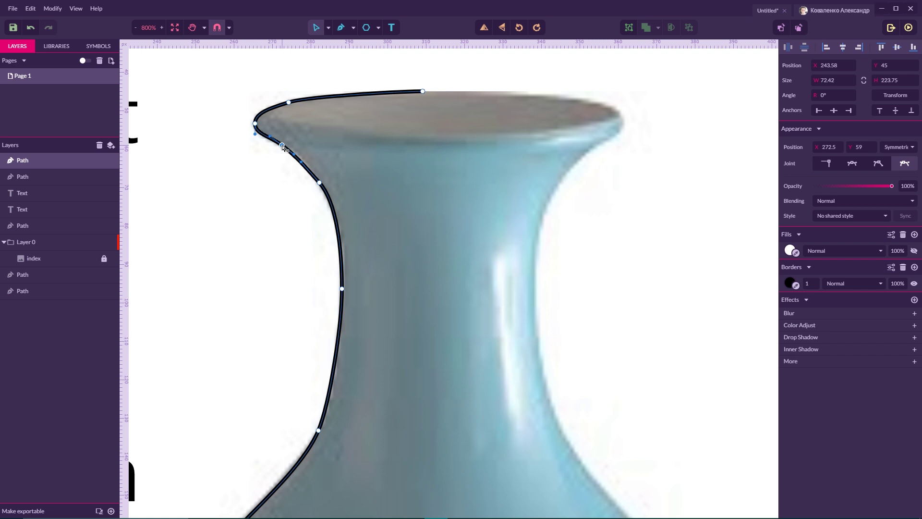
- Close the outline from the rim's end point to its starting point at X 316, Y 268.8 and deselect it
{"action": "left_click", "coordinate": [340, 27]}
{"action": "left_click", "coordinate": [422, 91]}
{"action": "scroll", "coordinate": [445, 281], "scroll_direction": "down", "scroll_amount": 10}
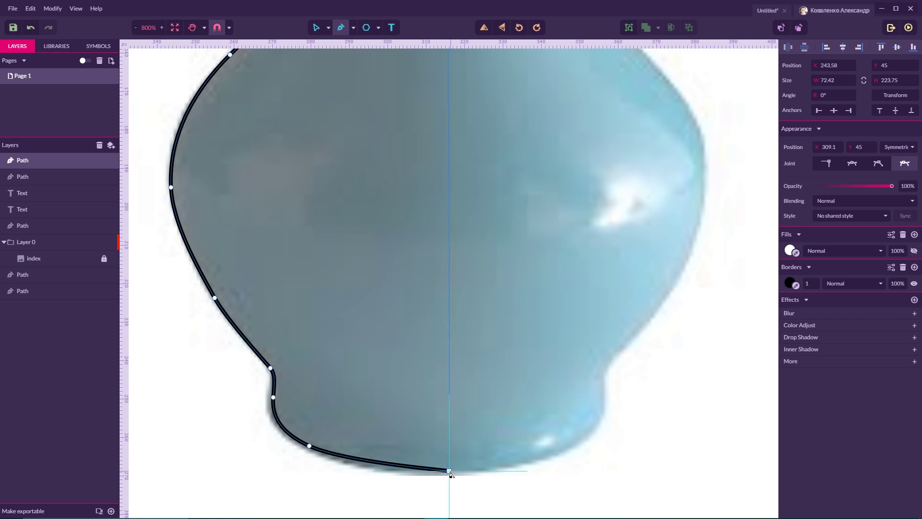
{"action": "left_click", "coordinate": [449, 472]}
{"action": "scroll", "coordinate": [494, 372], "scroll_direction": "up", "scroll_amount": 13}
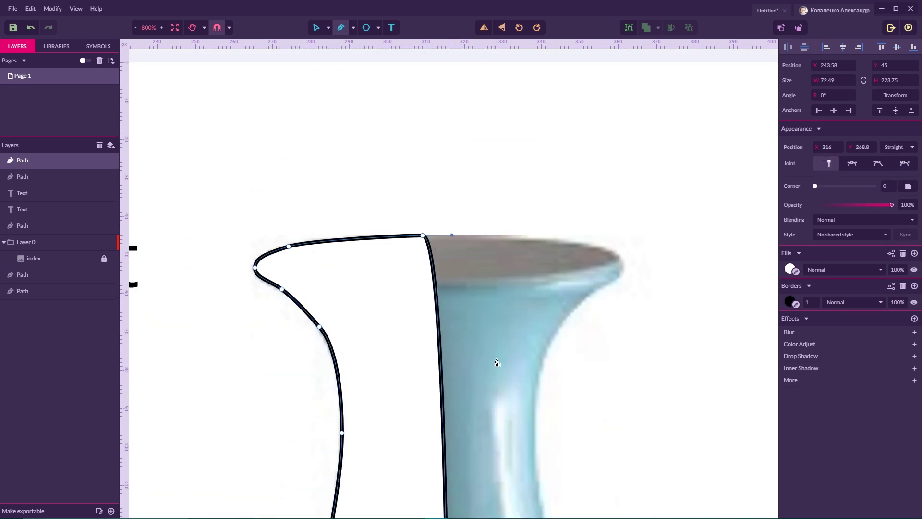
{"action": "scroll", "coordinate": [473, 127], "scroll_direction": "down", "scroll_amount": 3}
{"action": "key", "text": "v"}
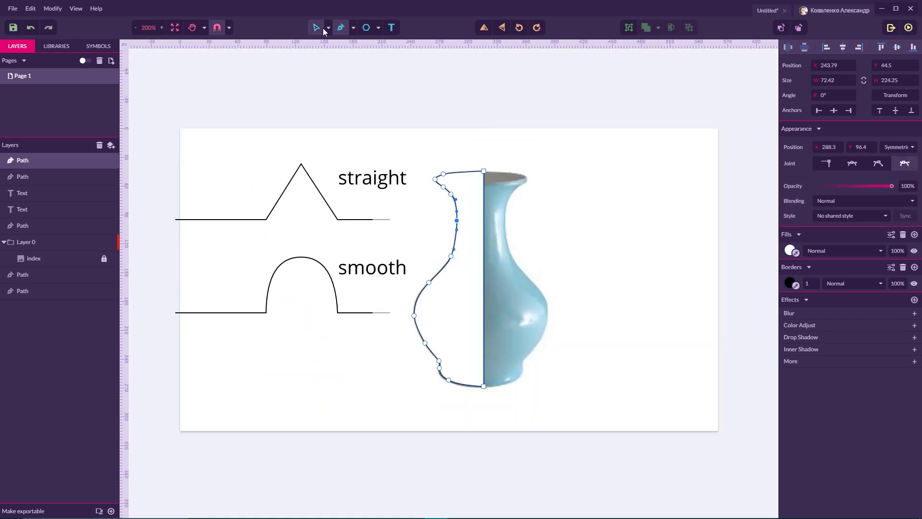
{"action": "left_click", "coordinate": [427, 85]}
{"action": "key", "text": "ctrl+plus"}
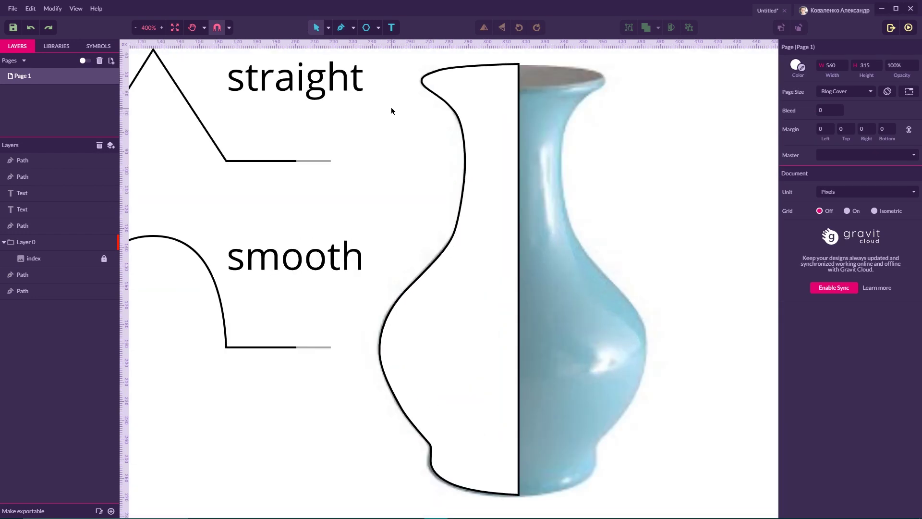
- Select the traced half-vase outline for editing its individual points
{"action": "left_click", "coordinate": [328, 27]}
{"action": "left_click", "coordinate": [349, 56]}
{"action": "left_click", "coordinate": [484, 147]}
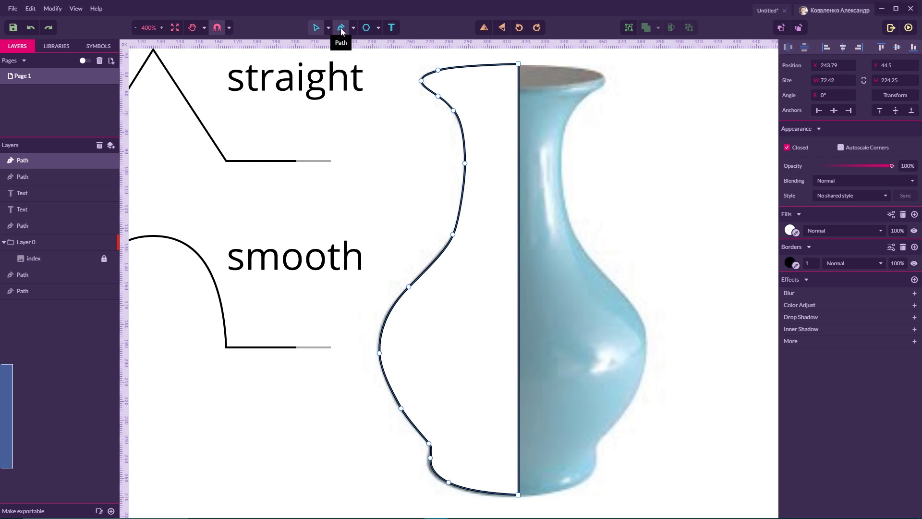
- Try inserting a disconnected point on the left shoulder near X 269.7, Y 149.9 with the Pen tool and dragging along the curve
{"action": "left_click", "coordinate": [341, 27]}
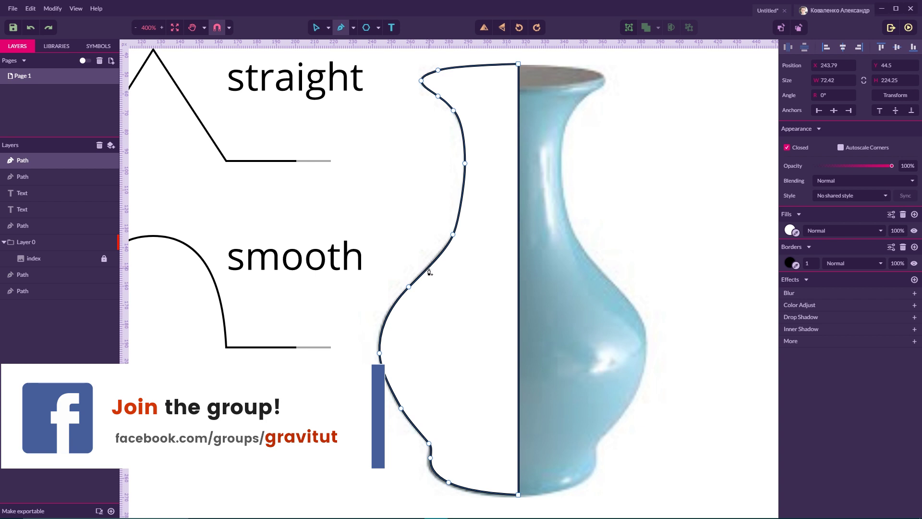
{"action": "key", "text": "super+plus"}
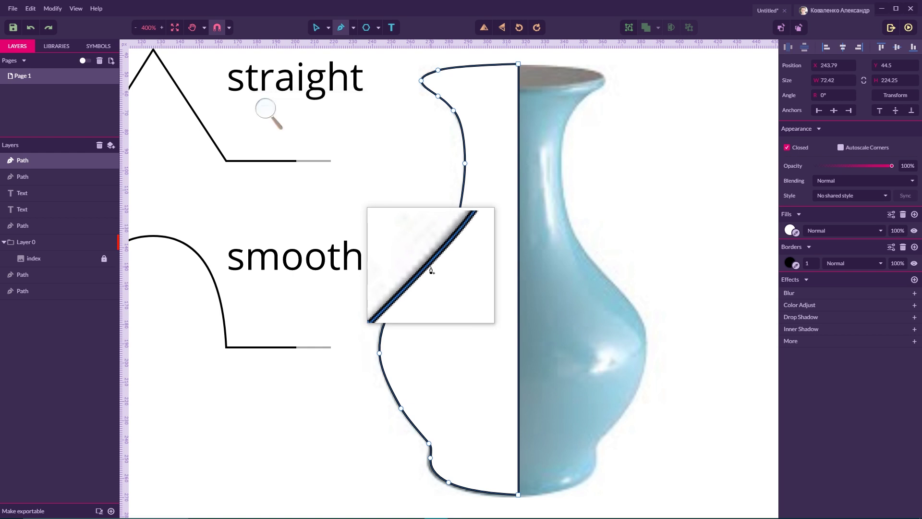
{"action": "left_click", "coordinate": [431, 270]}
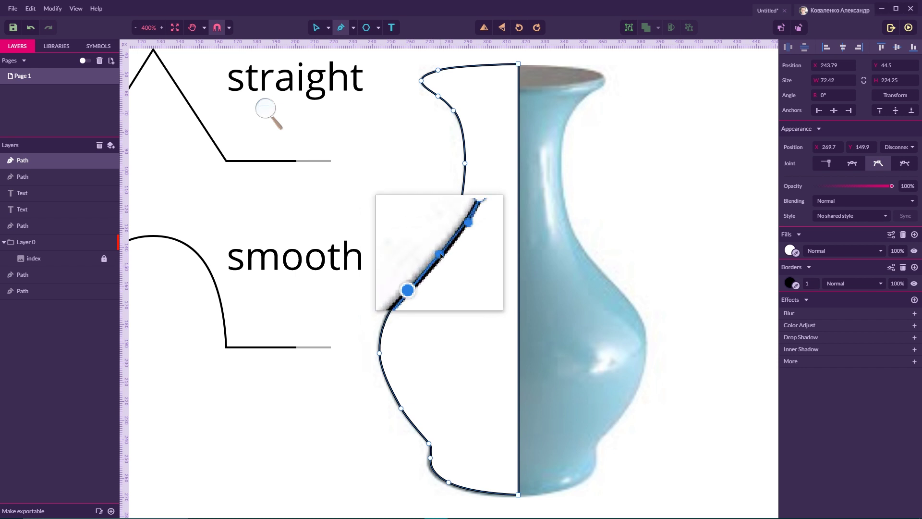
{"action": "mouse_move", "coordinate": [445, 250]}
{"action": "left_mouse_down"}
{"action": "mouse_move", "coordinate": [421, 253]}
{"action": "mouse_move", "coordinate": [443, 265]}
{"action": "mouse_move", "coordinate": [435, 264]}
{"action": "left_mouse_up"}
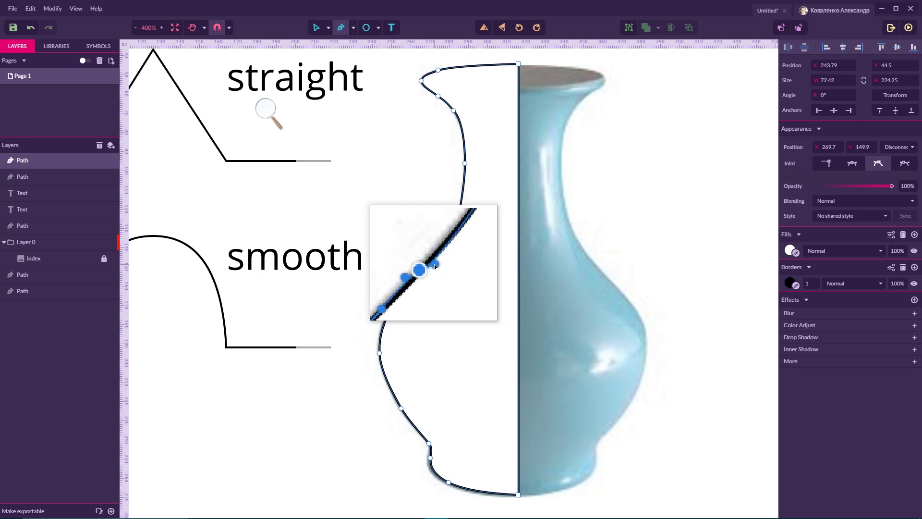
{"action": "mouse_move", "coordinate": [434, 264]}
{"action": "left_mouse_down"}
{"action": "mouse_move", "coordinate": [423, 255]}
{"action": "mouse_move", "coordinate": [444, 261]}
{"action": "mouse_move", "coordinate": [430, 271]}
{"action": "left_mouse_up"}
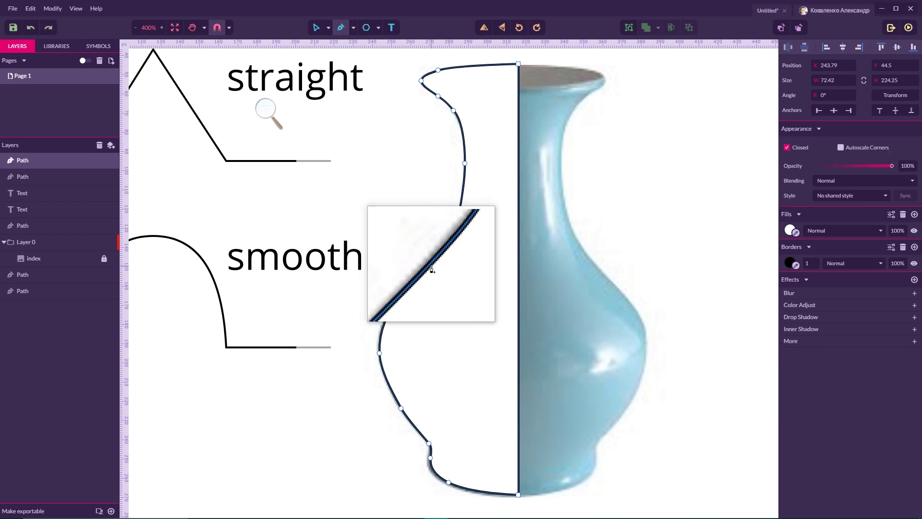
- Try inserting a point on the left shoulder, reshape it as a symmetric point near X 274.2, Y 145, and delete it
{"action": "left_click", "coordinate": [429, 269]}
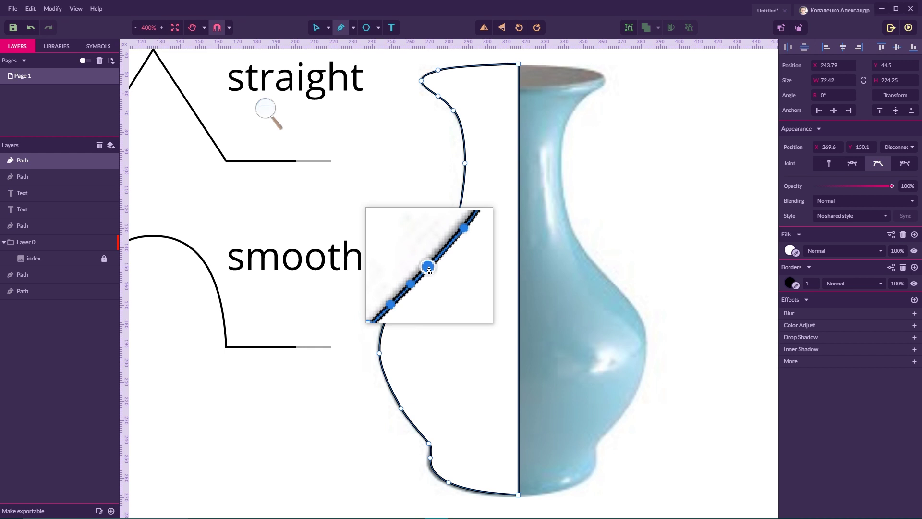
{"action": "left_click", "coordinate": [428, 269]}
{"action": "mouse_move", "coordinate": [429, 271]}
{"action": "left_mouse_down"}
{"action": "mouse_move", "coordinate": [423, 259]}
{"action": "mouse_move", "coordinate": [442, 253]}
{"action": "mouse_move", "coordinate": [423, 257]}
{"action": "mouse_move", "coordinate": [444, 250]}
{"action": "mouse_move", "coordinate": [431, 247]}
{"action": "mouse_move", "coordinate": [424, 265]}
{"action": "mouse_move", "coordinate": [430, 270]}
{"action": "mouse_move", "coordinate": [440, 246]}
{"action": "mouse_move", "coordinate": [442, 258]}
{"action": "left_mouse_up"}
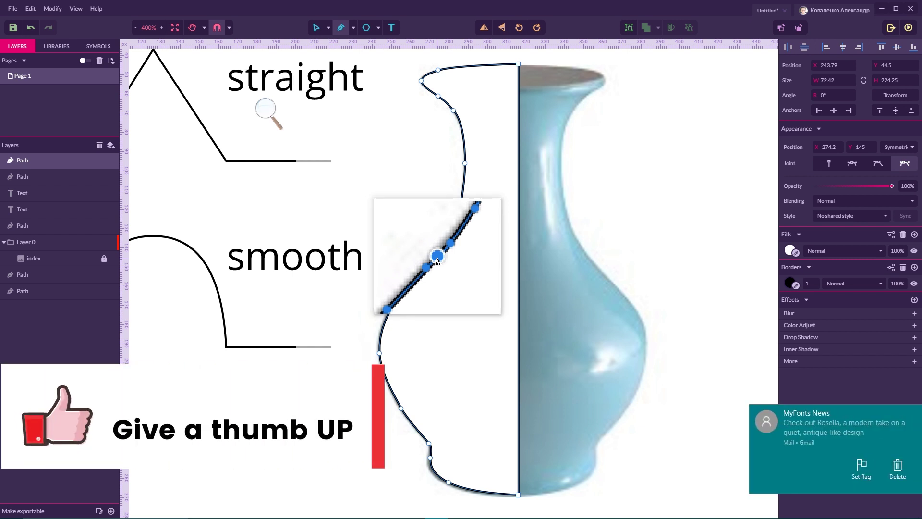
{"action": "double_click", "coordinate": [437, 258]}
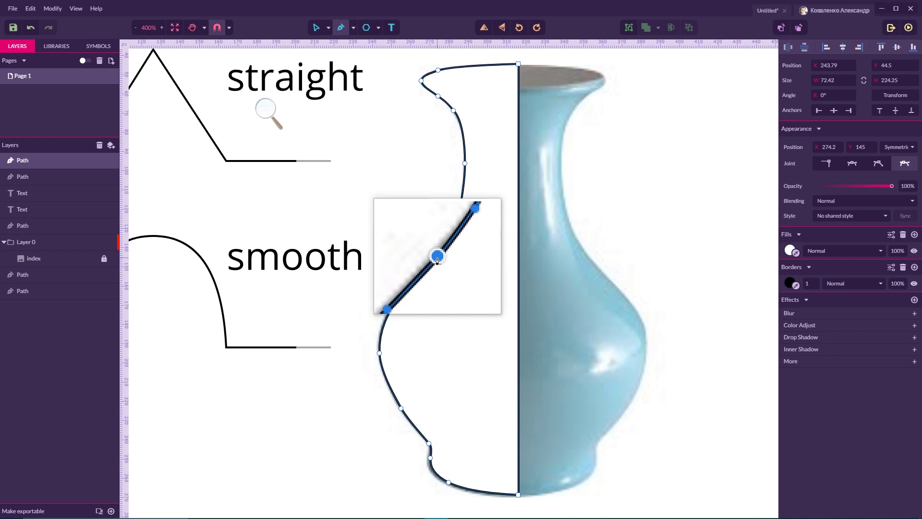
{"action": "left_click", "coordinate": [436, 258]}
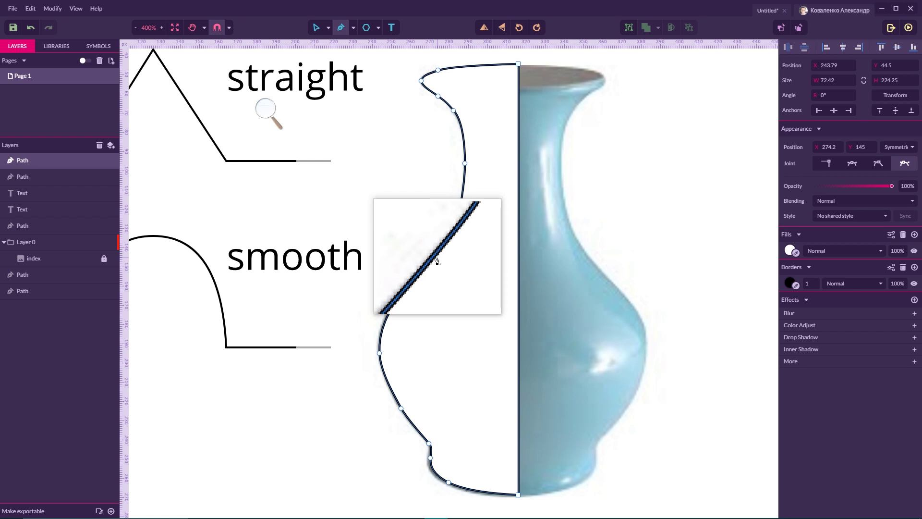
- Delete the middle point of the vase's left neck and insert a new one on the remaining segment
{"action": "left_click", "coordinate": [465, 165]}
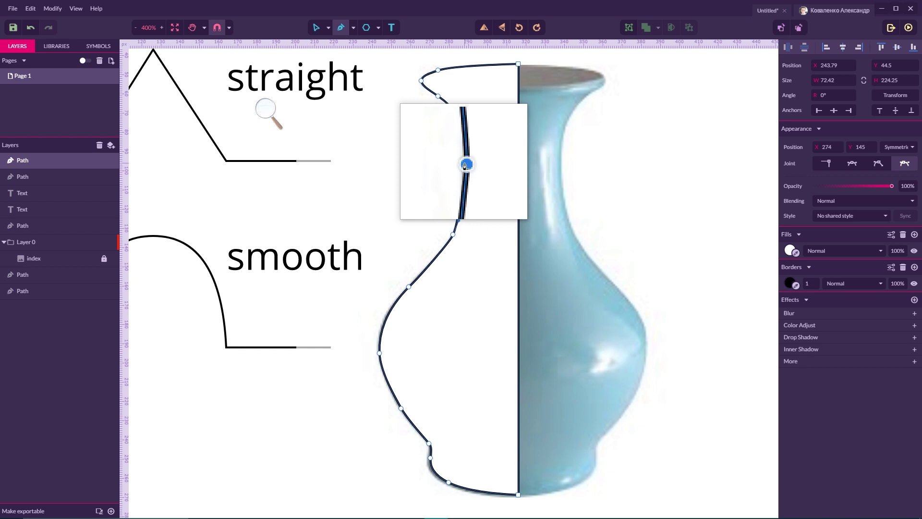
{"action": "left_click", "coordinate": [465, 166]}
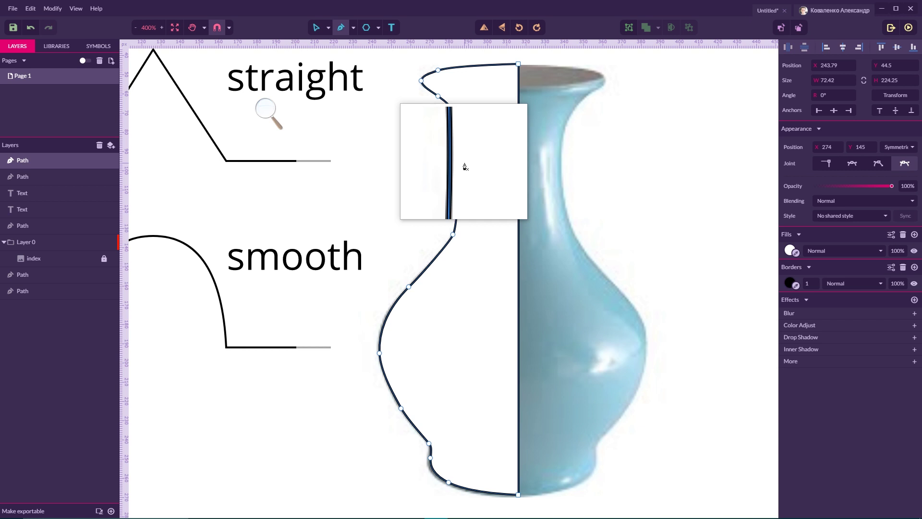
{"action": "left_click", "coordinate": [459, 172]}
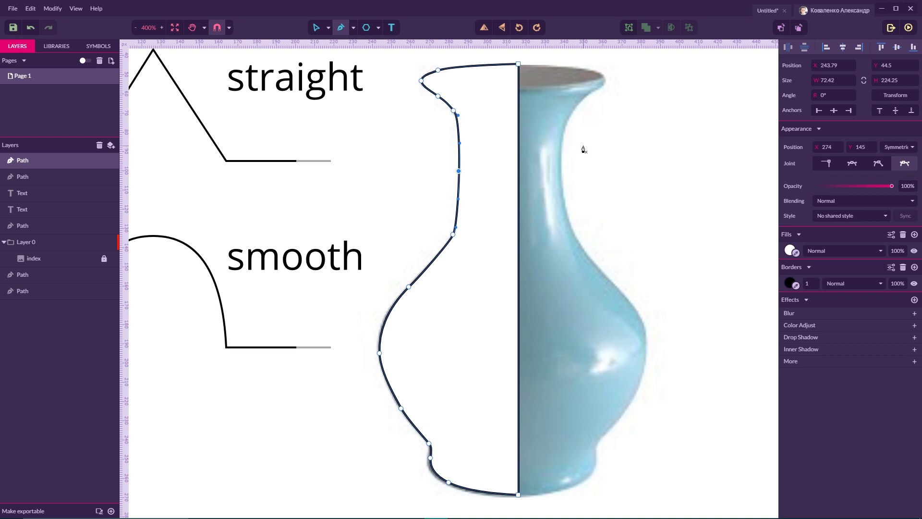
{"action": "scroll", "coordinate": [582, 152], "scroll_direction": "down", "scroll_amount": 4}
{"action": "scroll", "coordinate": [583, 151], "scroll_direction": "up", "scroll_amount": 6}
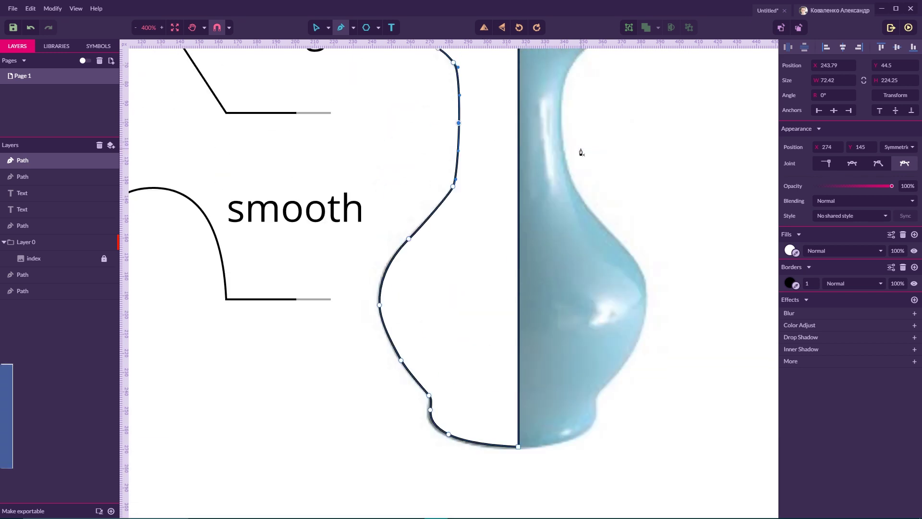
{"action": "key", "text": "h"}
{"action": "left_click_drag", "start_coordinate": [707, 204], "coordinate": [497, 200]}
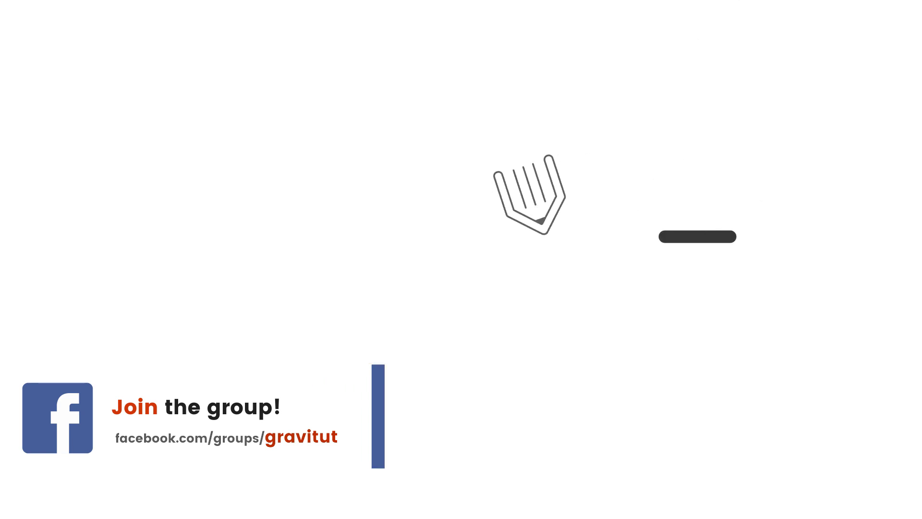